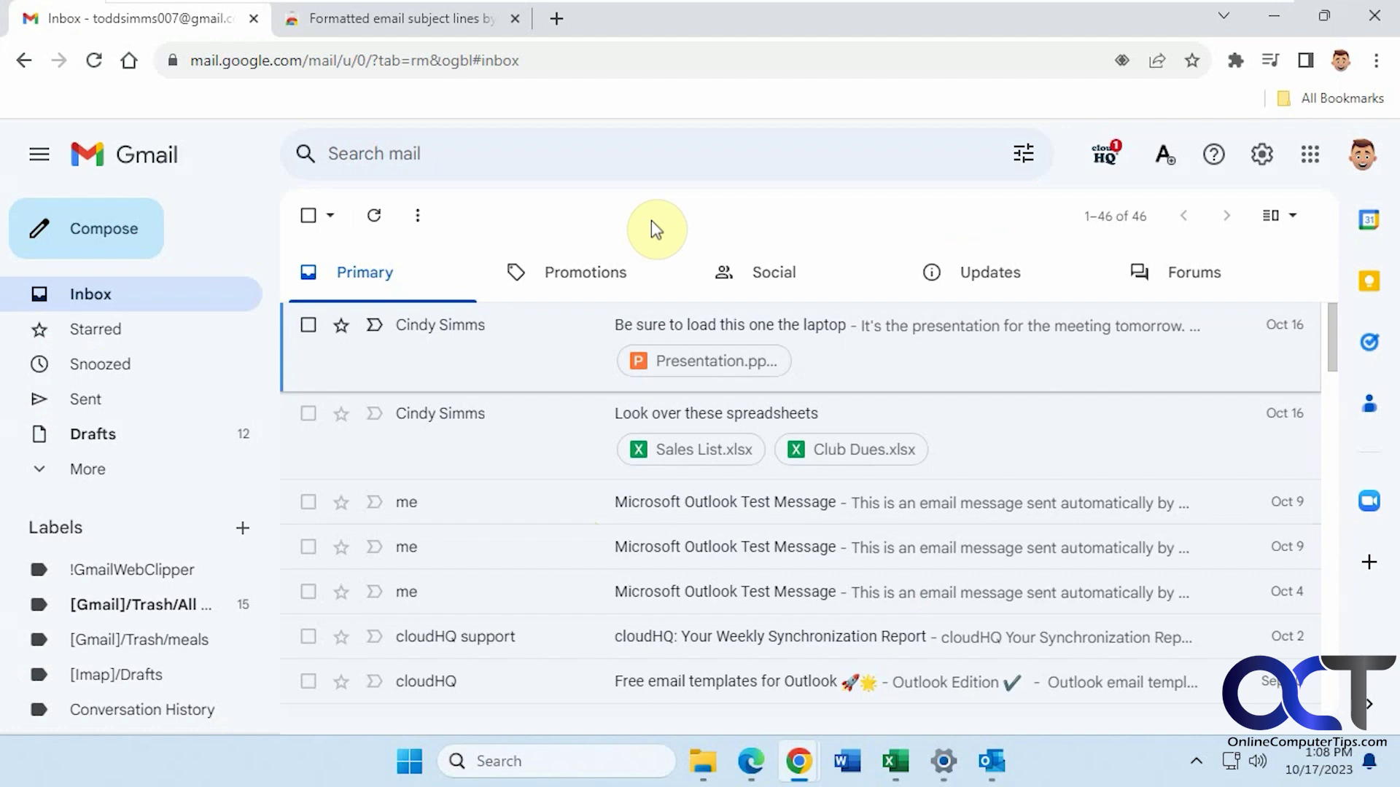
Start a new email to your own address with the subject 'This is important!!'
left_click(109, 232)
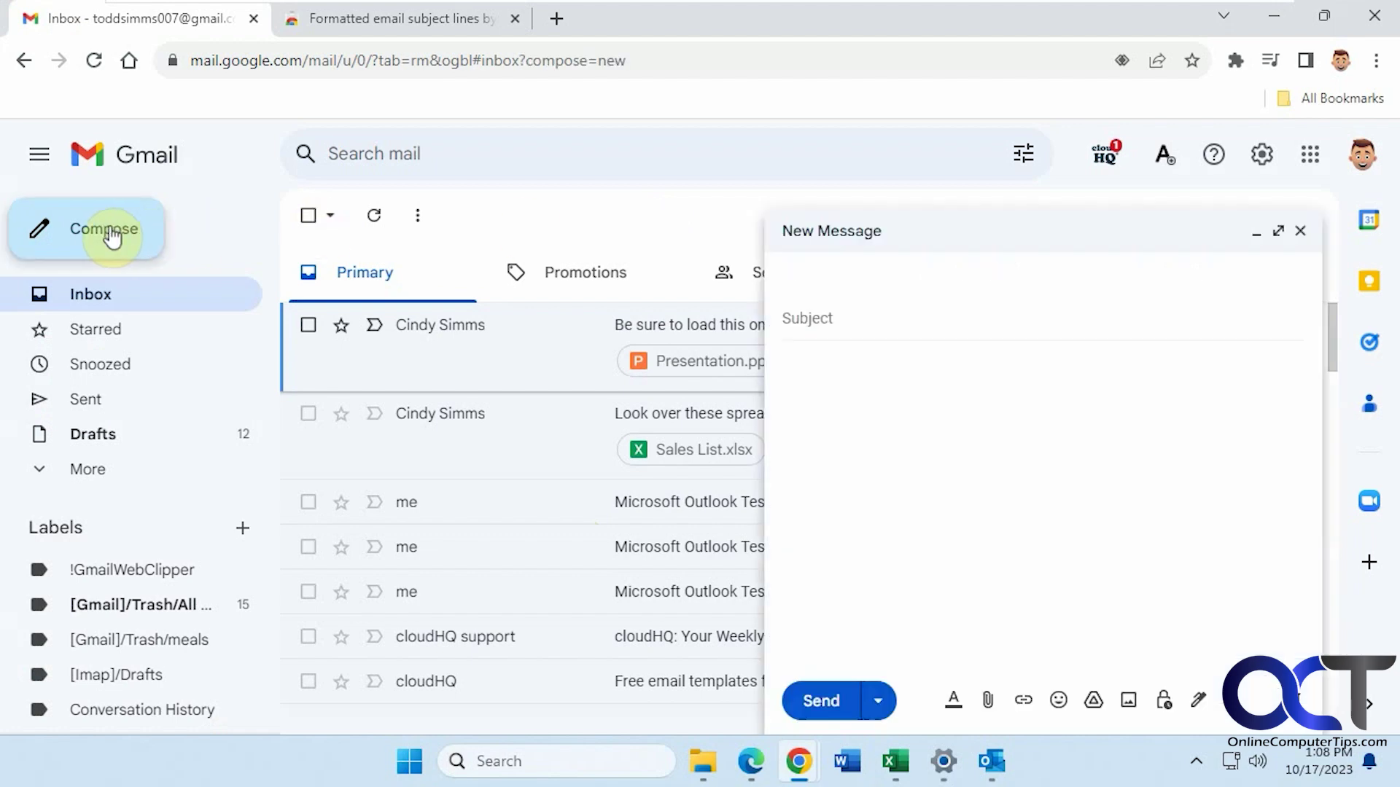
type("to")
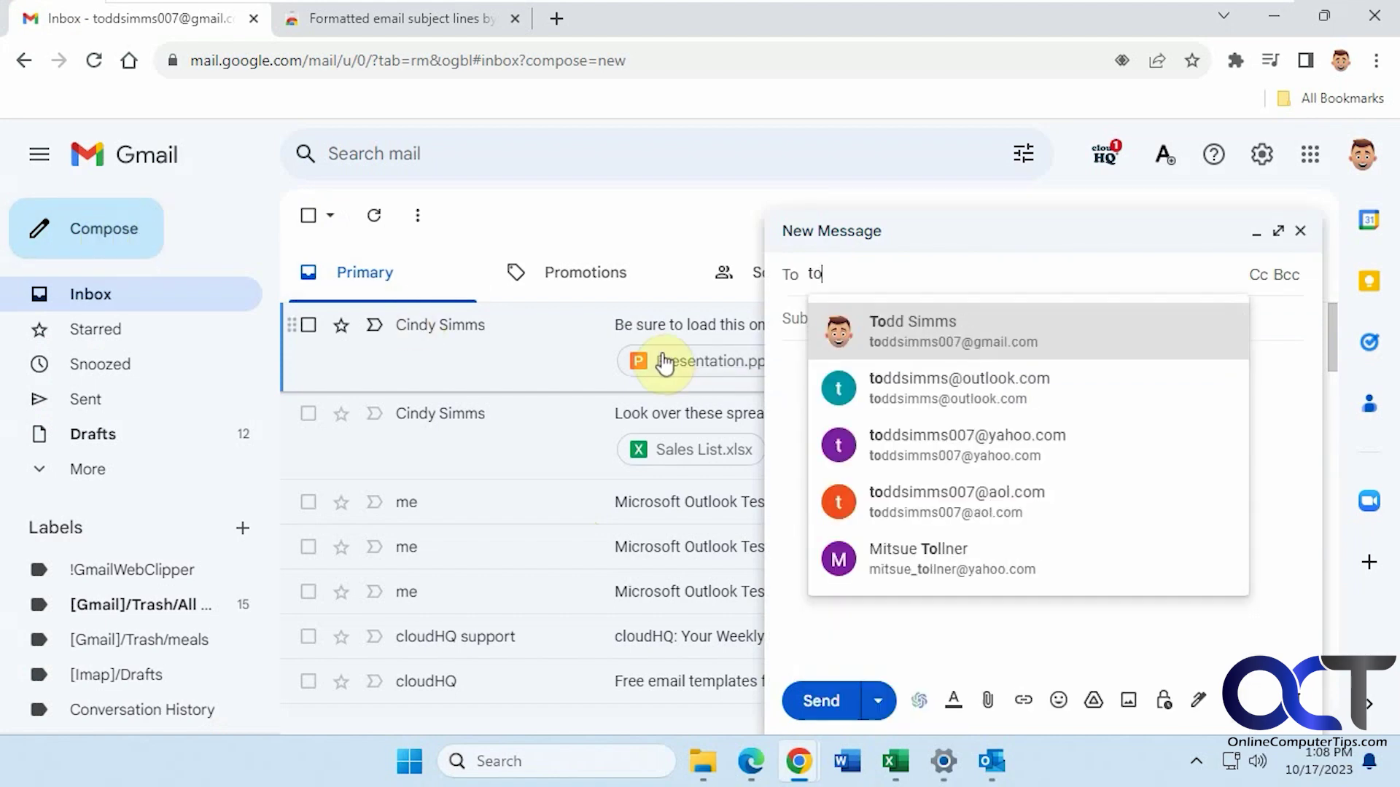
type("d")
left_click(895, 344)
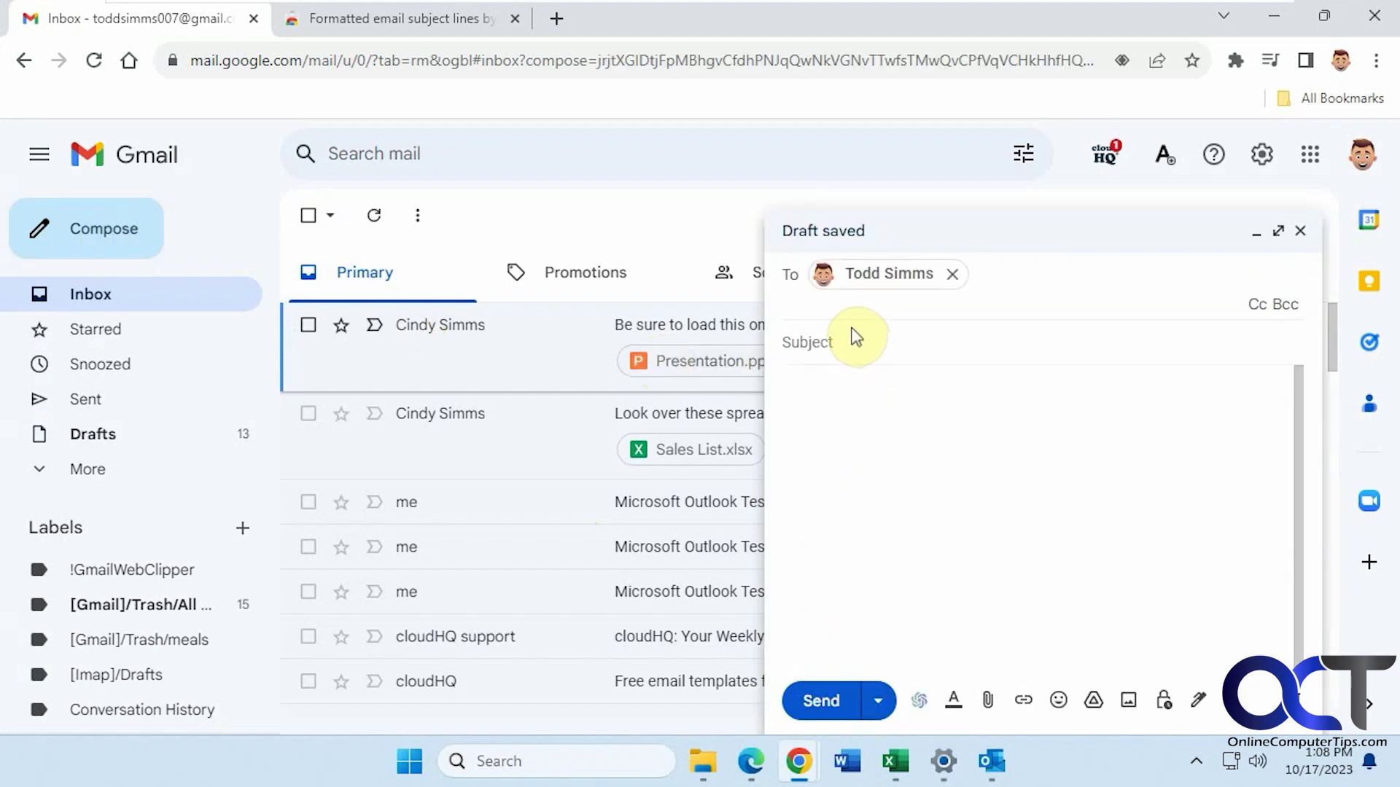
left_click(855, 339)
type("This i")
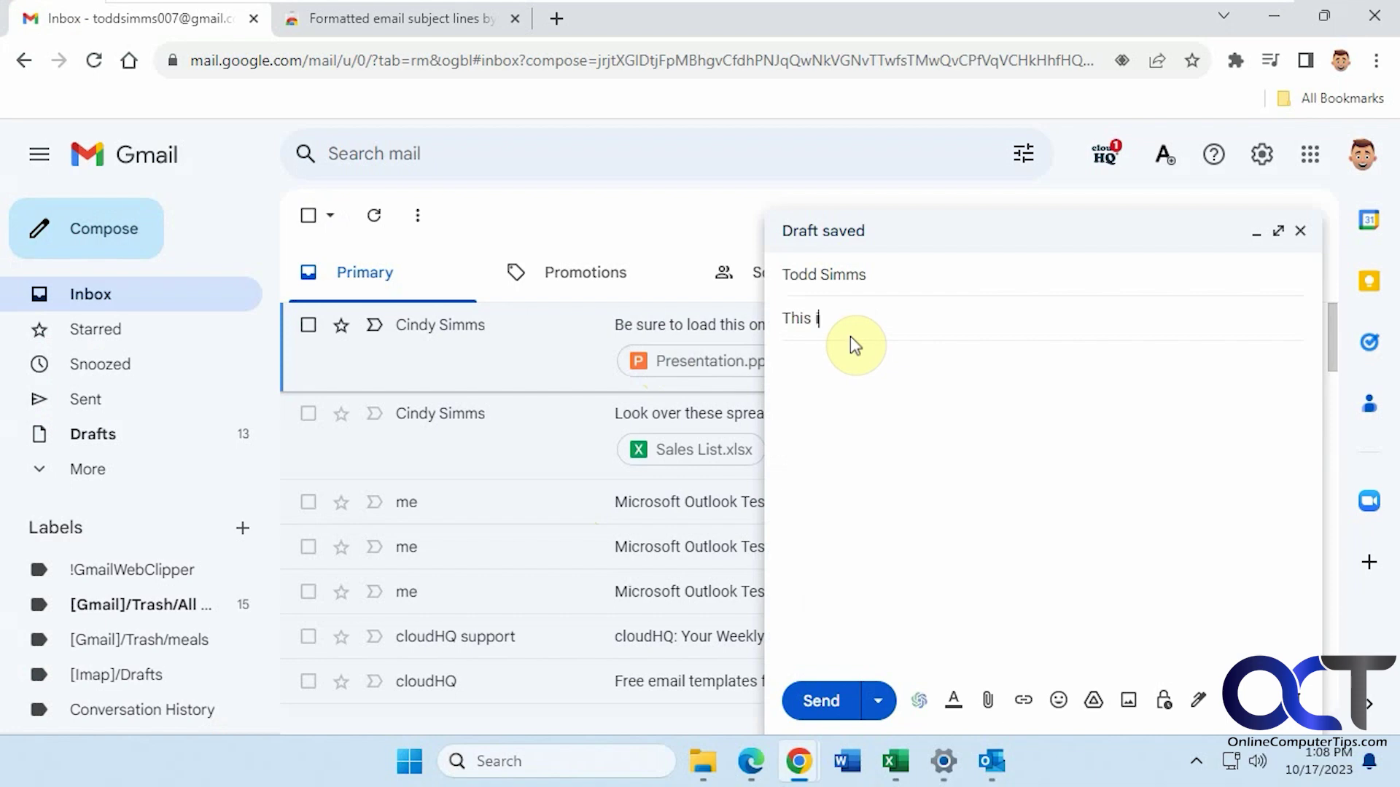
type("s important!!")
Type 'Test' as the message body and send the email
left_click(842, 352)
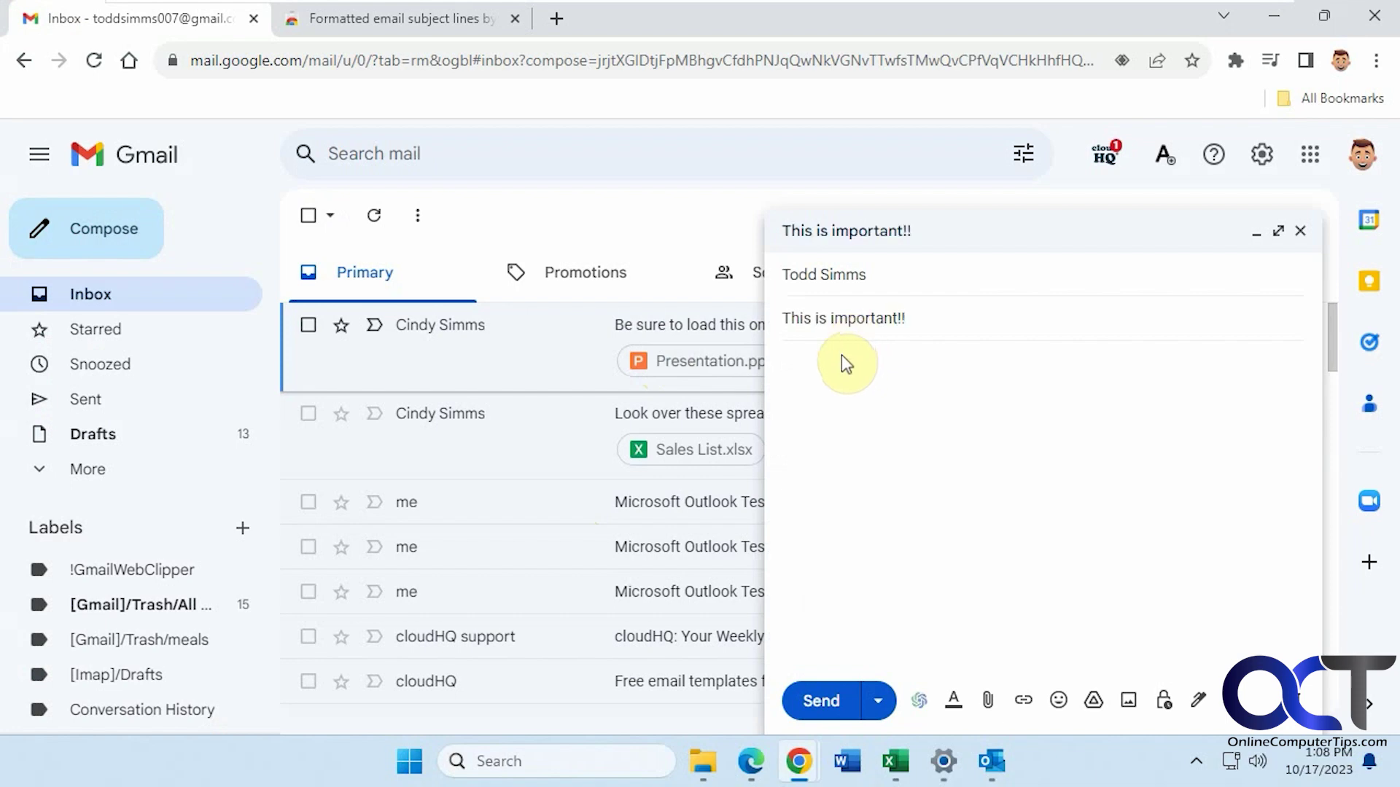
type("Test")
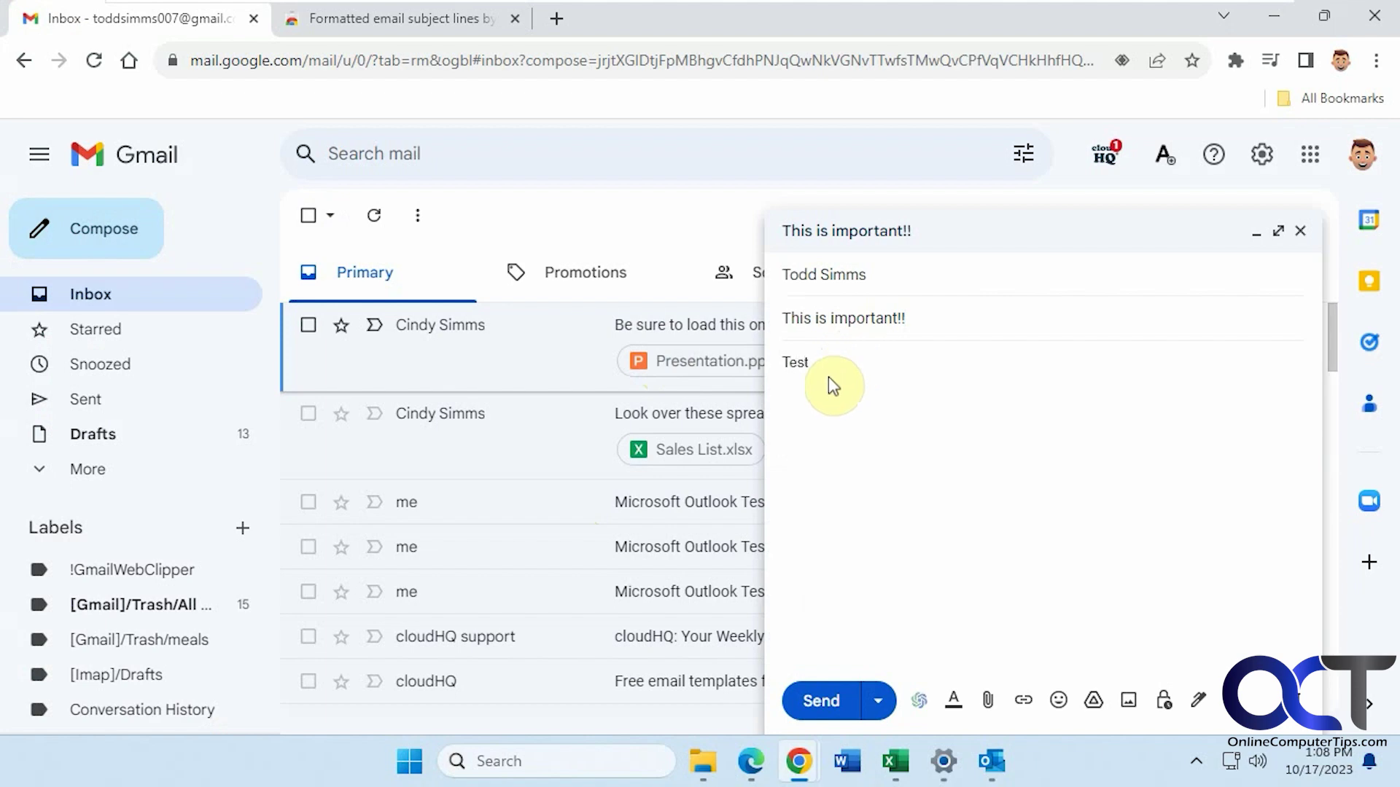
left_click(821, 701)
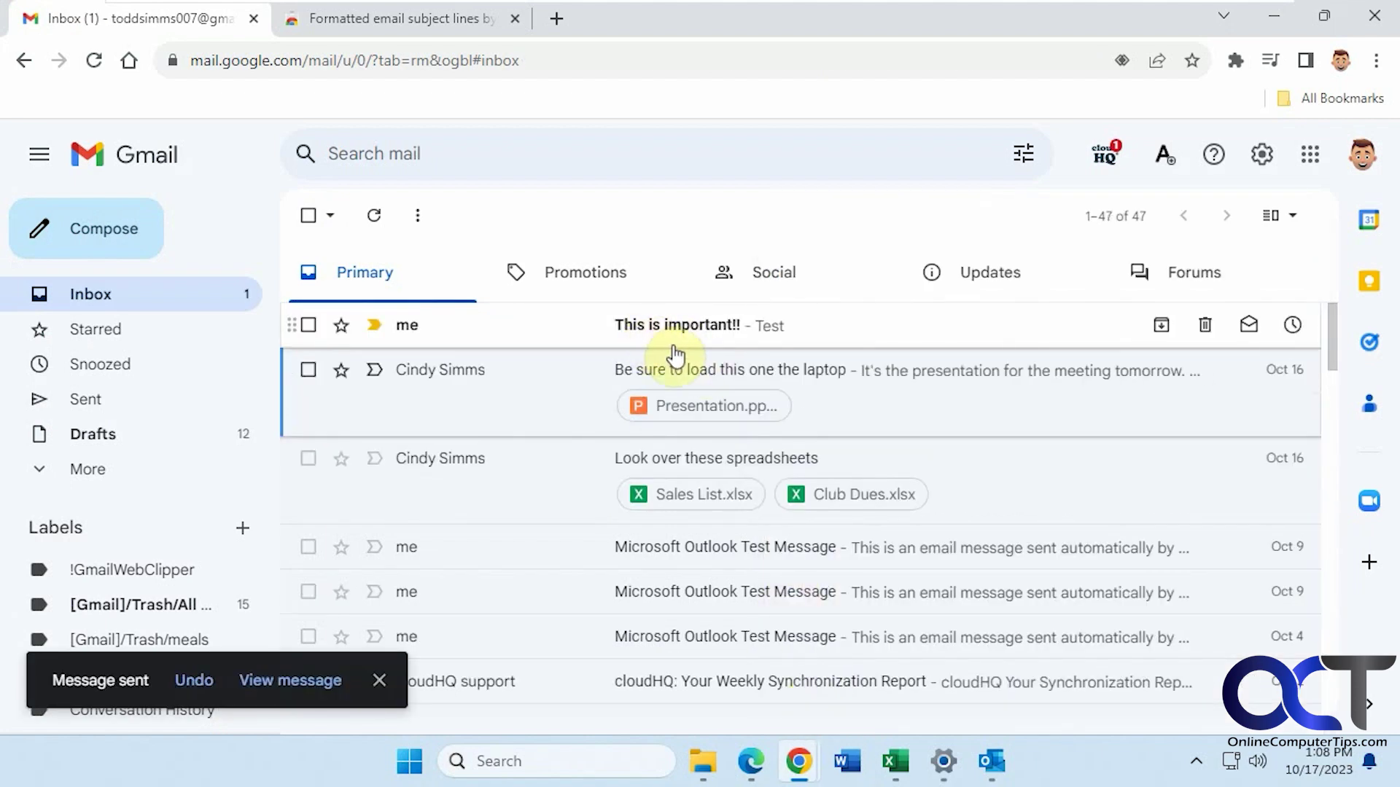
left_click(995, 772)
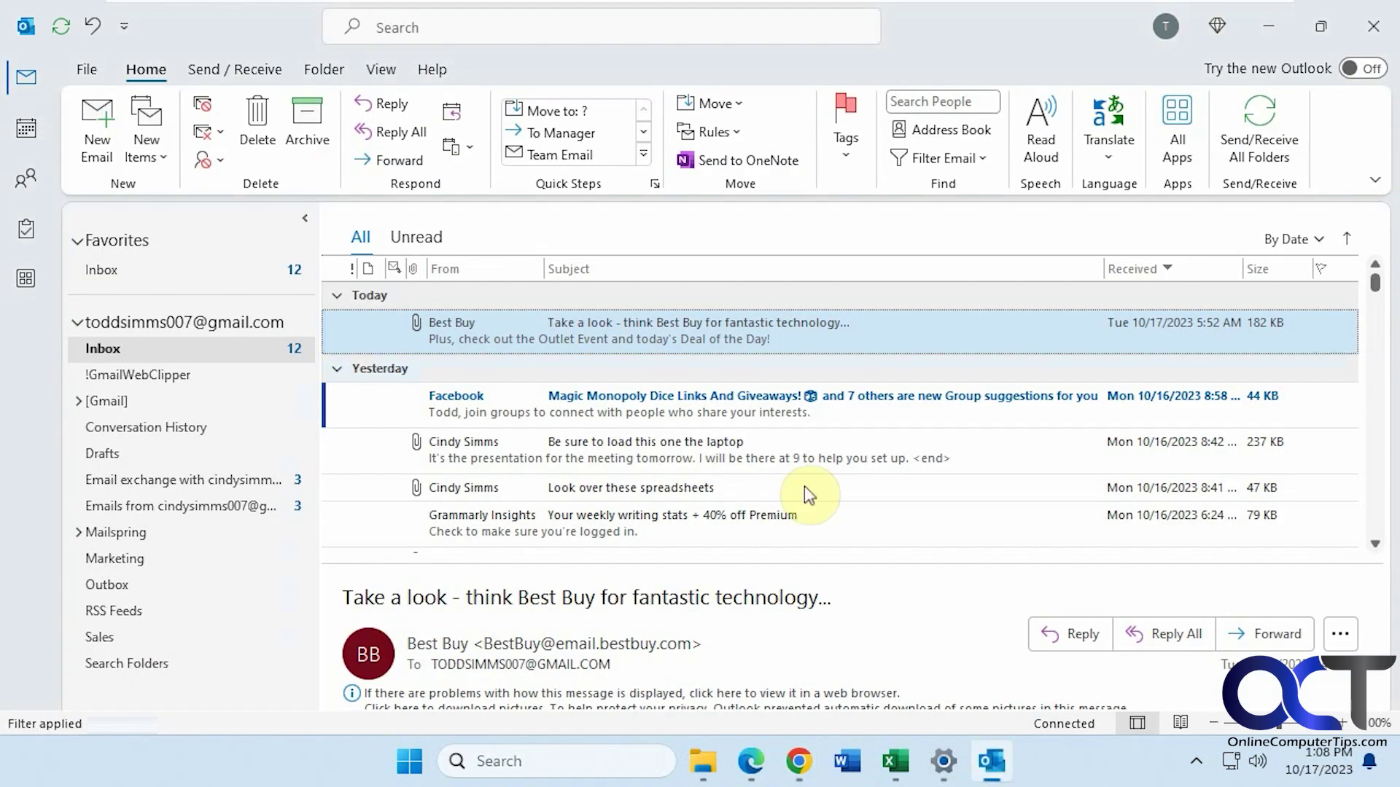
Read the 'This is important!!' message in Outlook and dismiss the new-mail notification
left_click(548, 337)
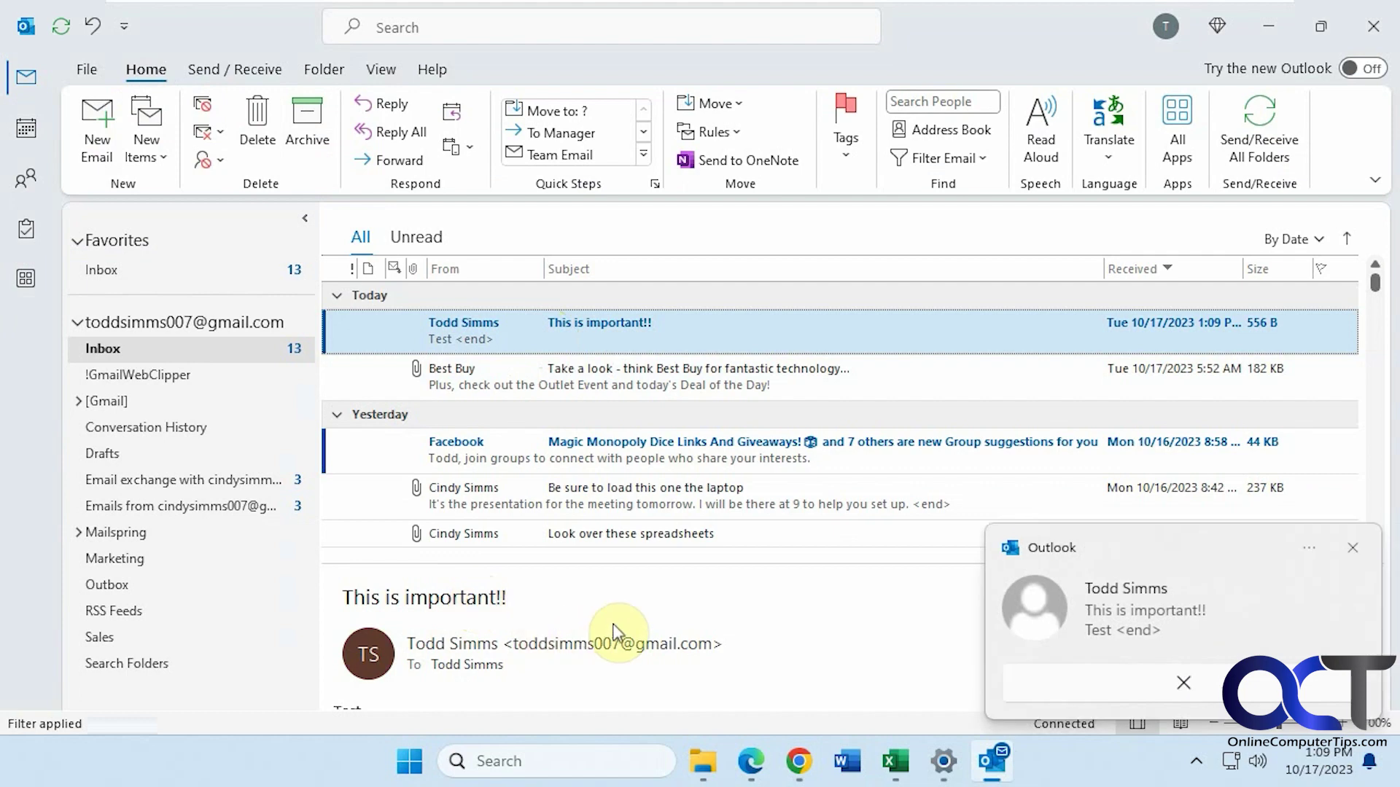
left_click(1353, 549)
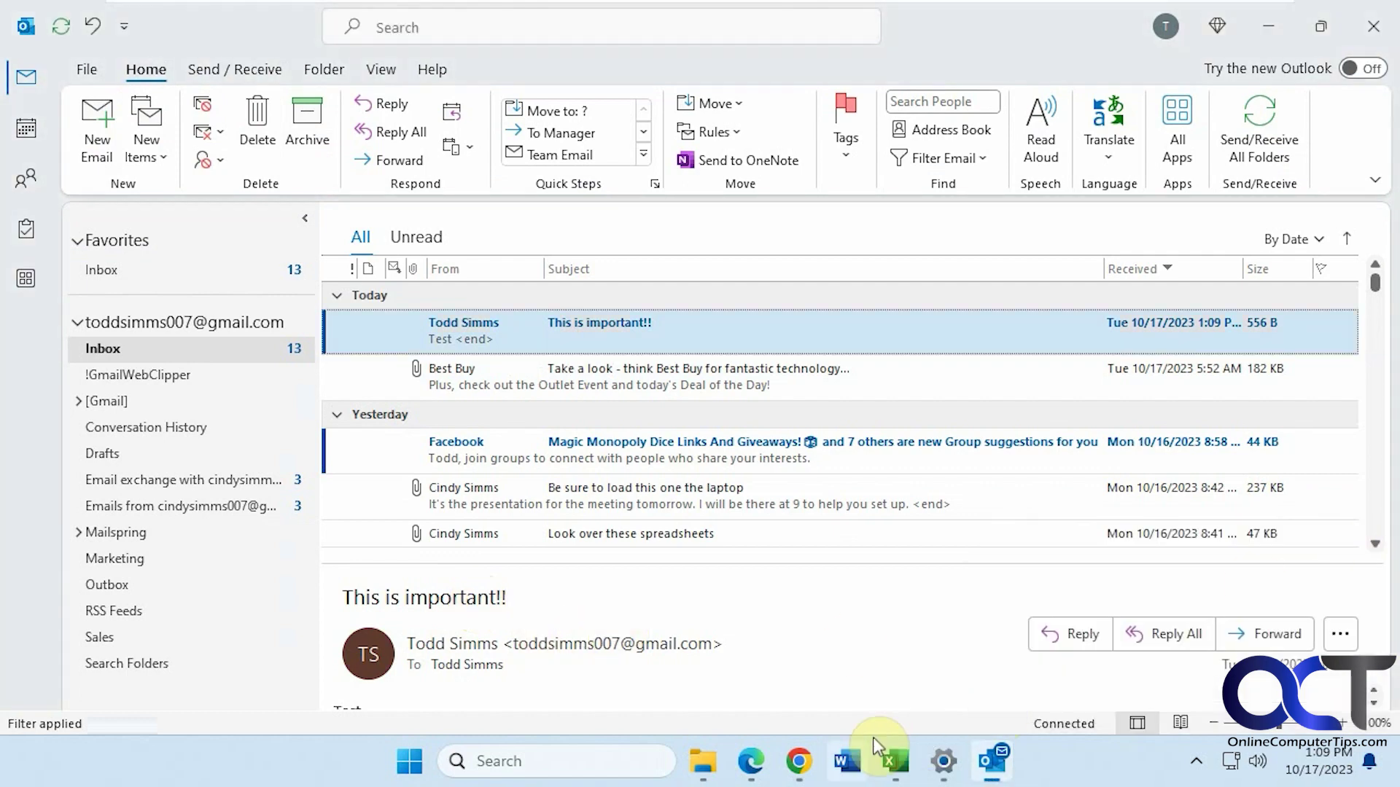
Back in Gmail, view the sent 'This is important!!' message, then go to the cloudHQ Web Store tab
mouse_move(820, 775)
left_click(875, 689)
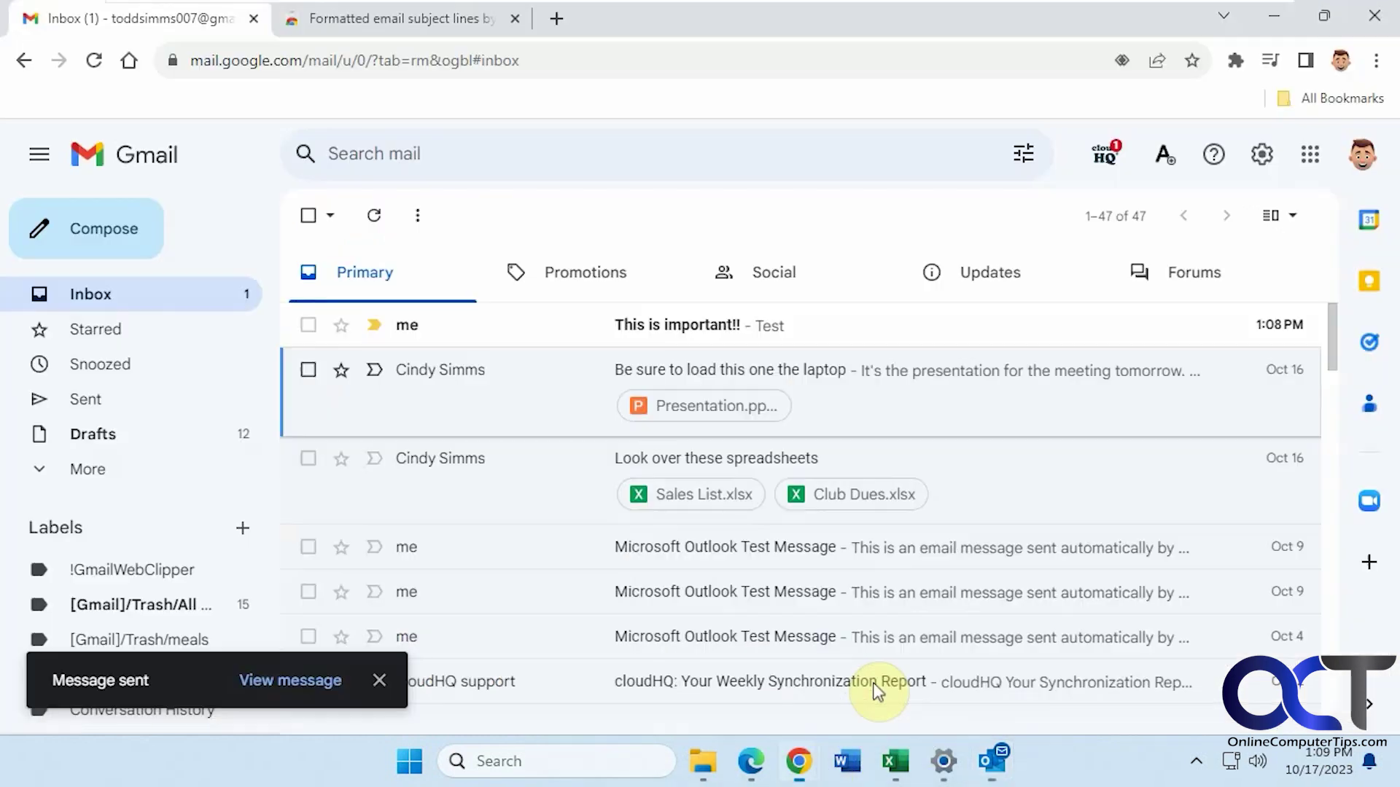
scroll(724, 514, "down", 4)
scroll(718, 514, "down", 2)
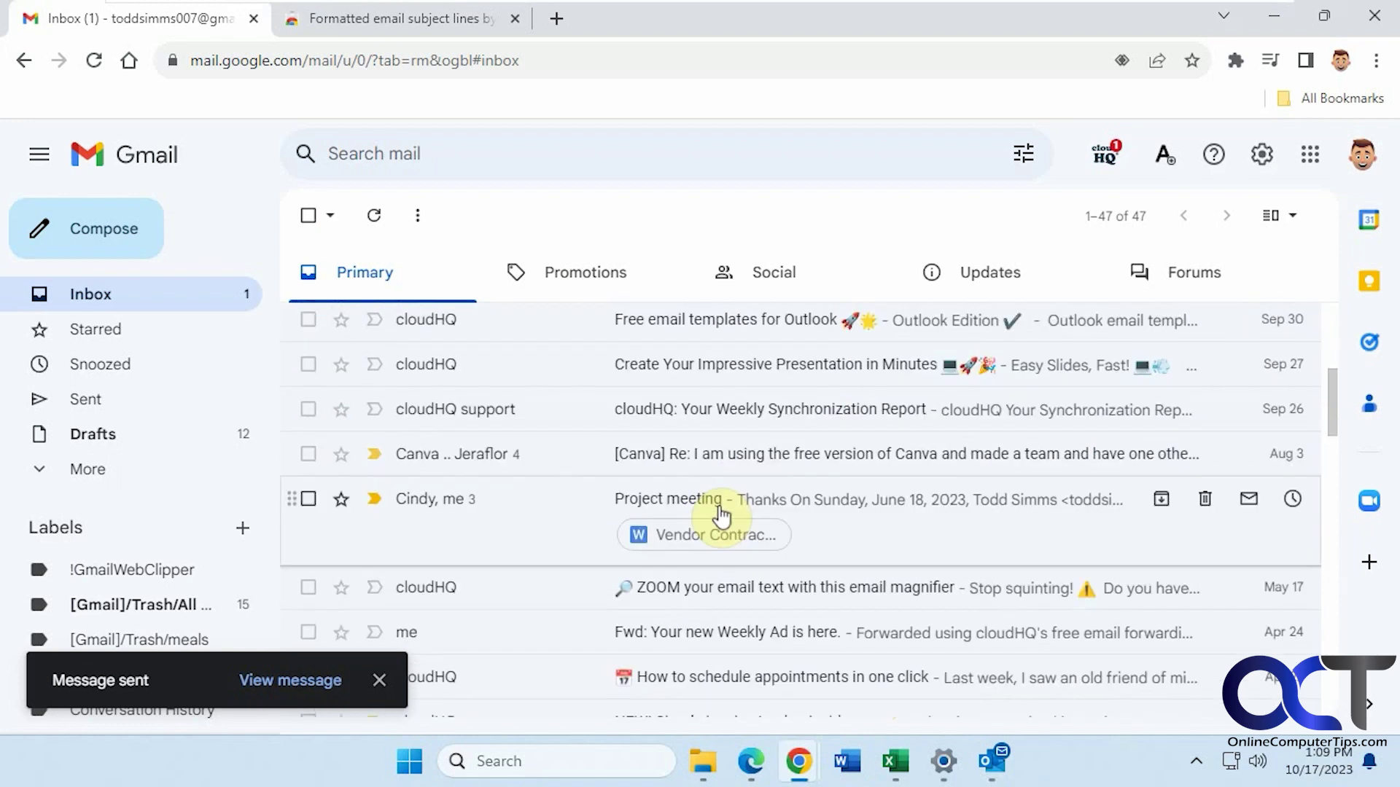
scroll(718, 514, "up", 6)
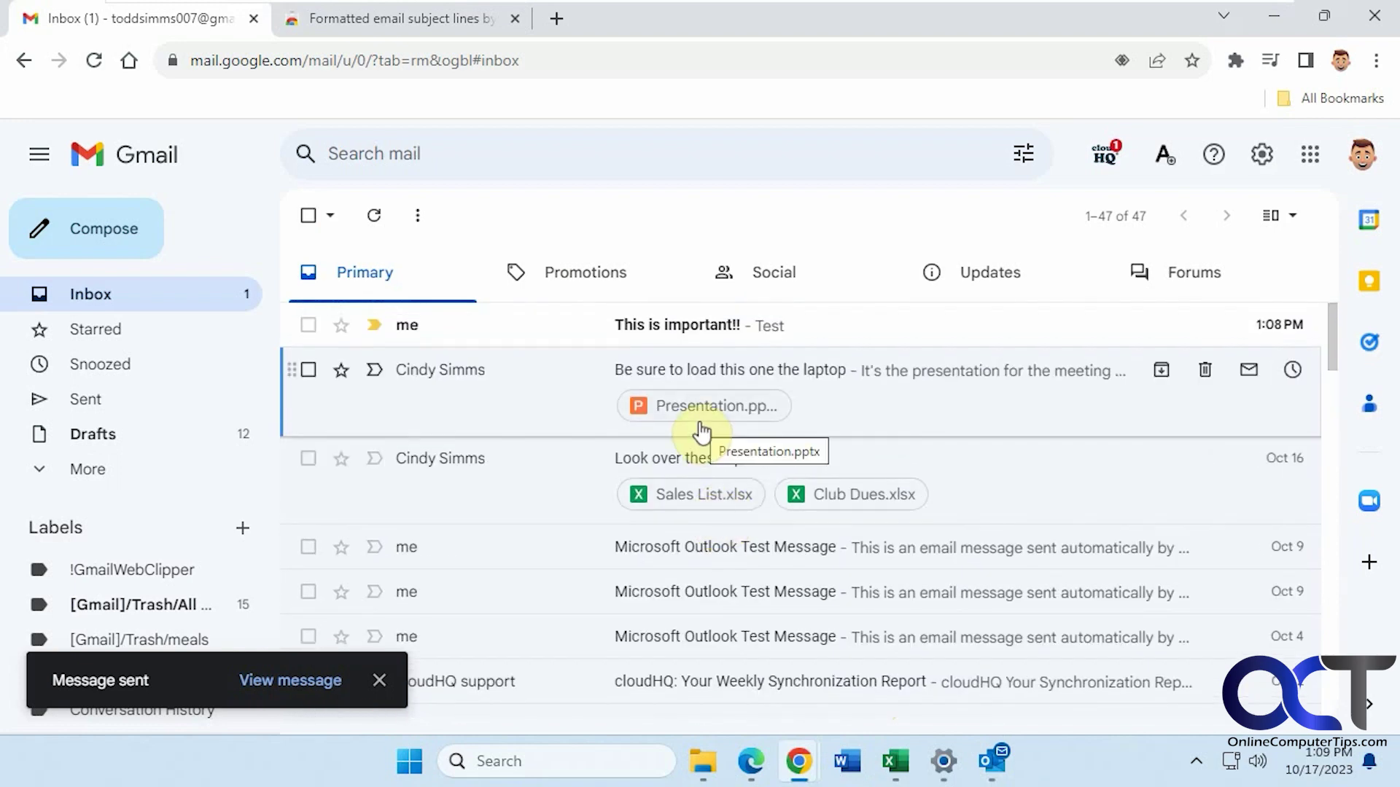
scroll(554, 453, "down", 5)
scroll(557, 458, "up", 5)
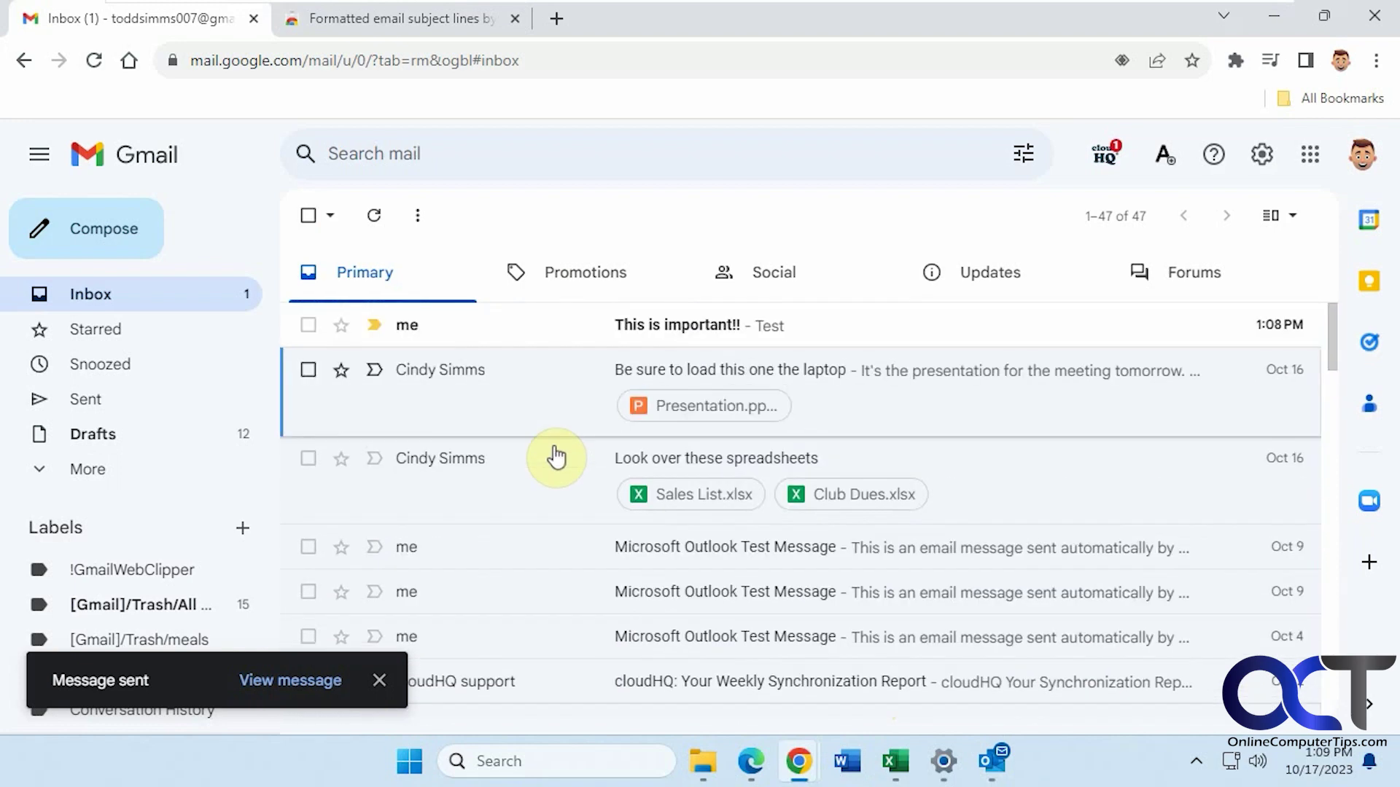
left_click(696, 328)
left_click(319, 217)
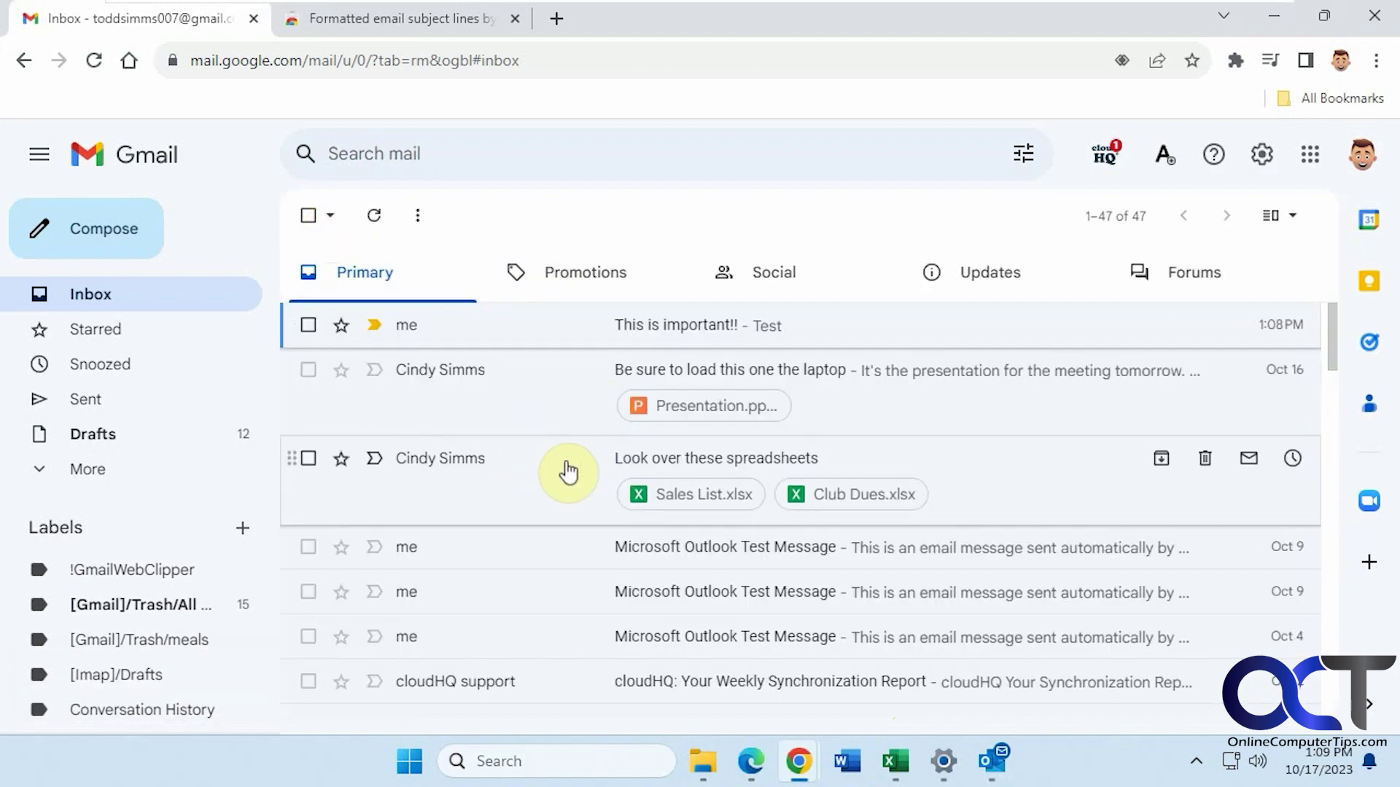
left_click(361, 20)
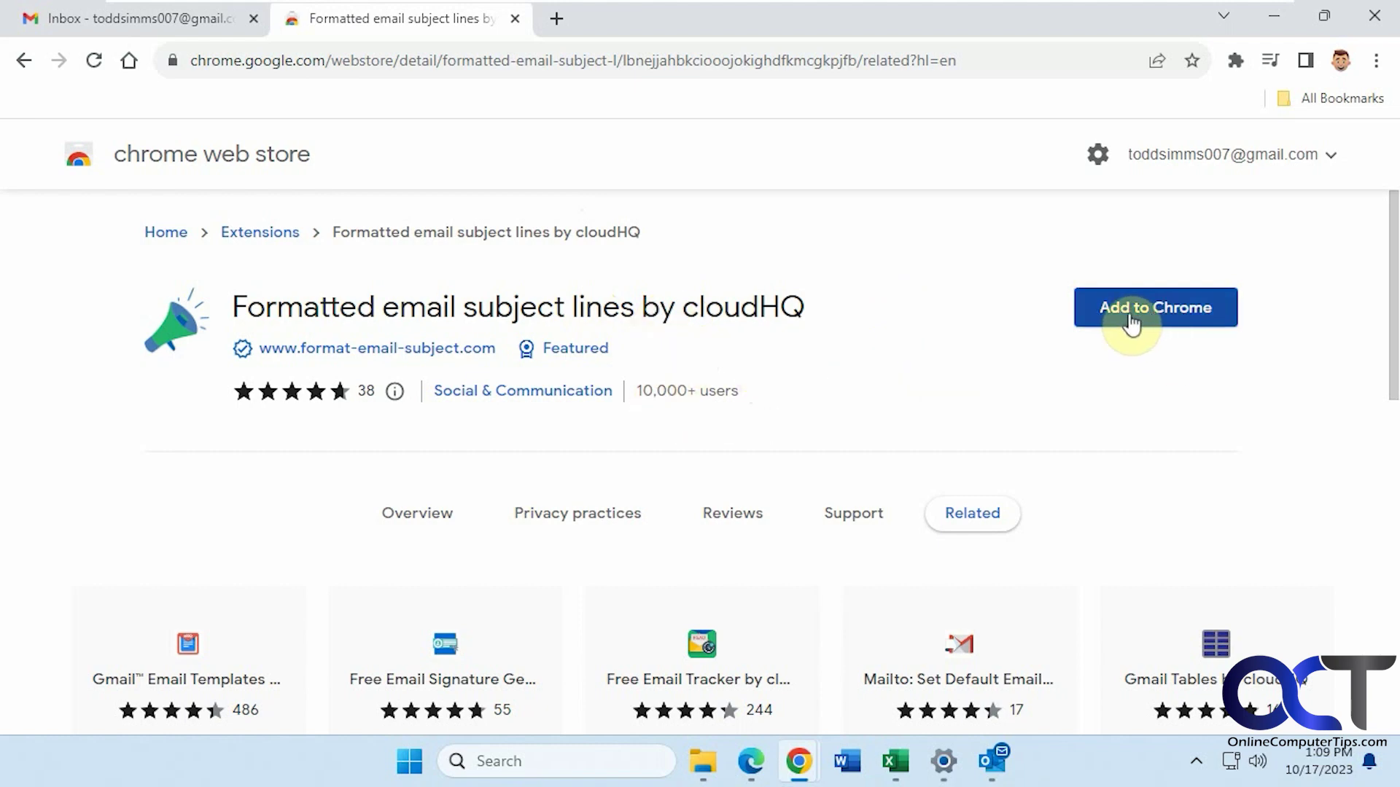
Add the 'Formatted email subject lines by cloudHQ' extension to Chrome and return to Gmail
left_click(1155, 313)
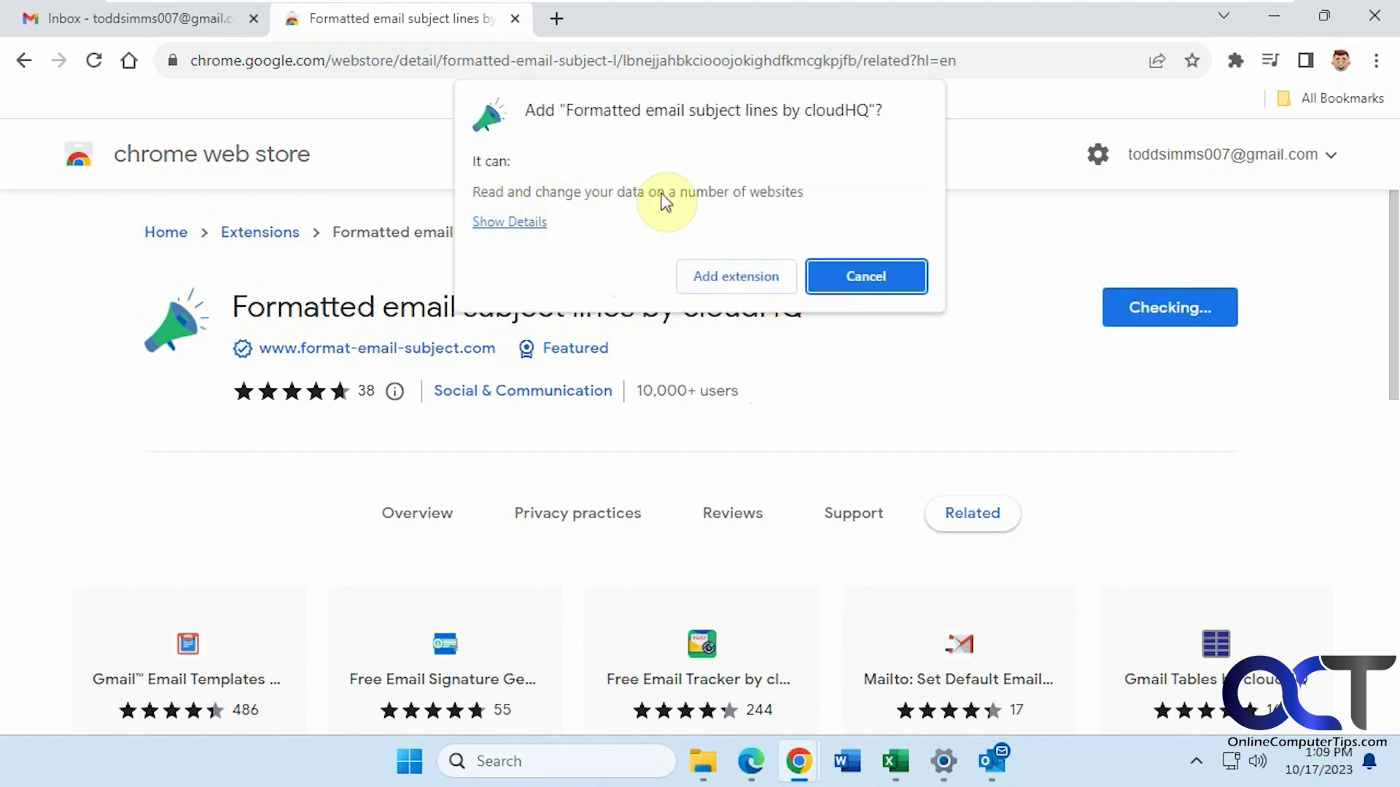
left_click(730, 276)
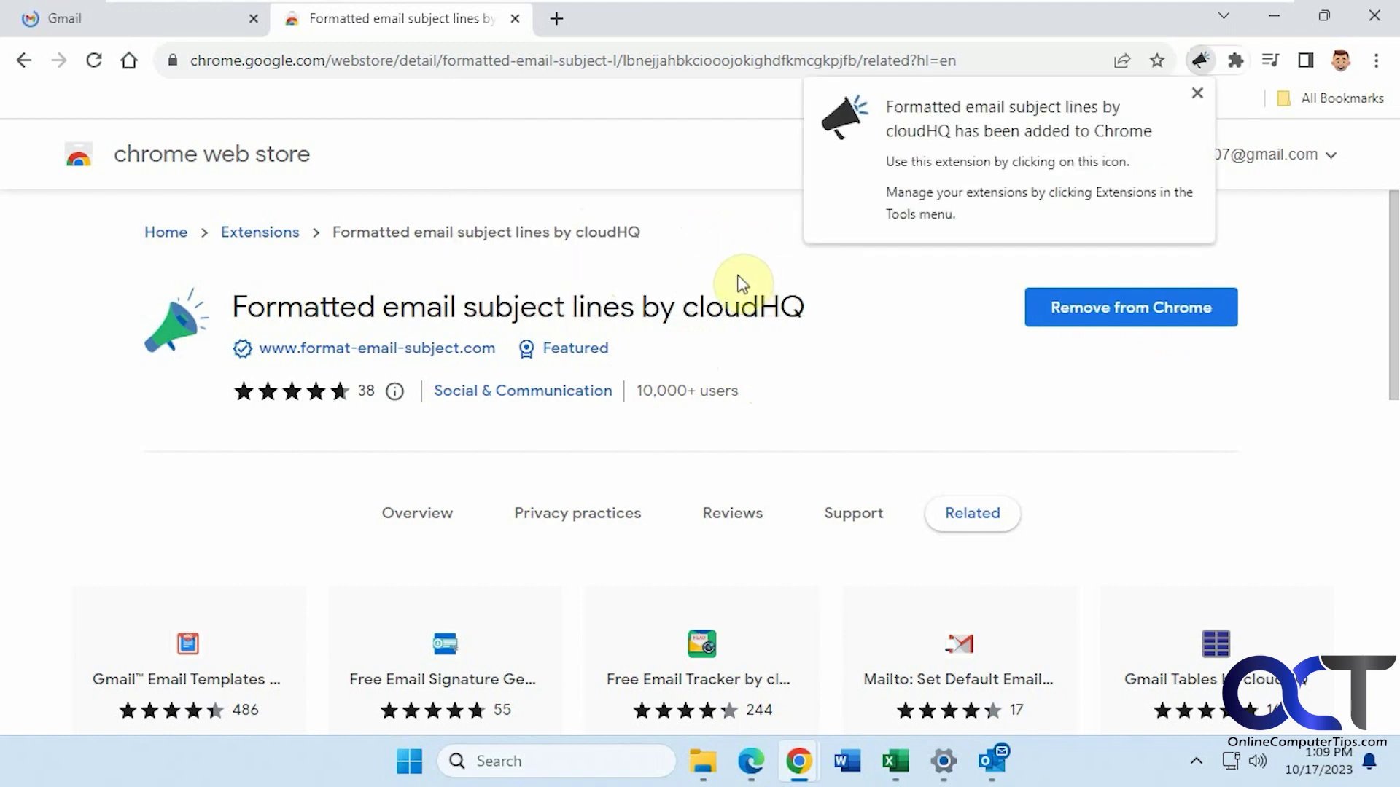
left_click(1197, 94)
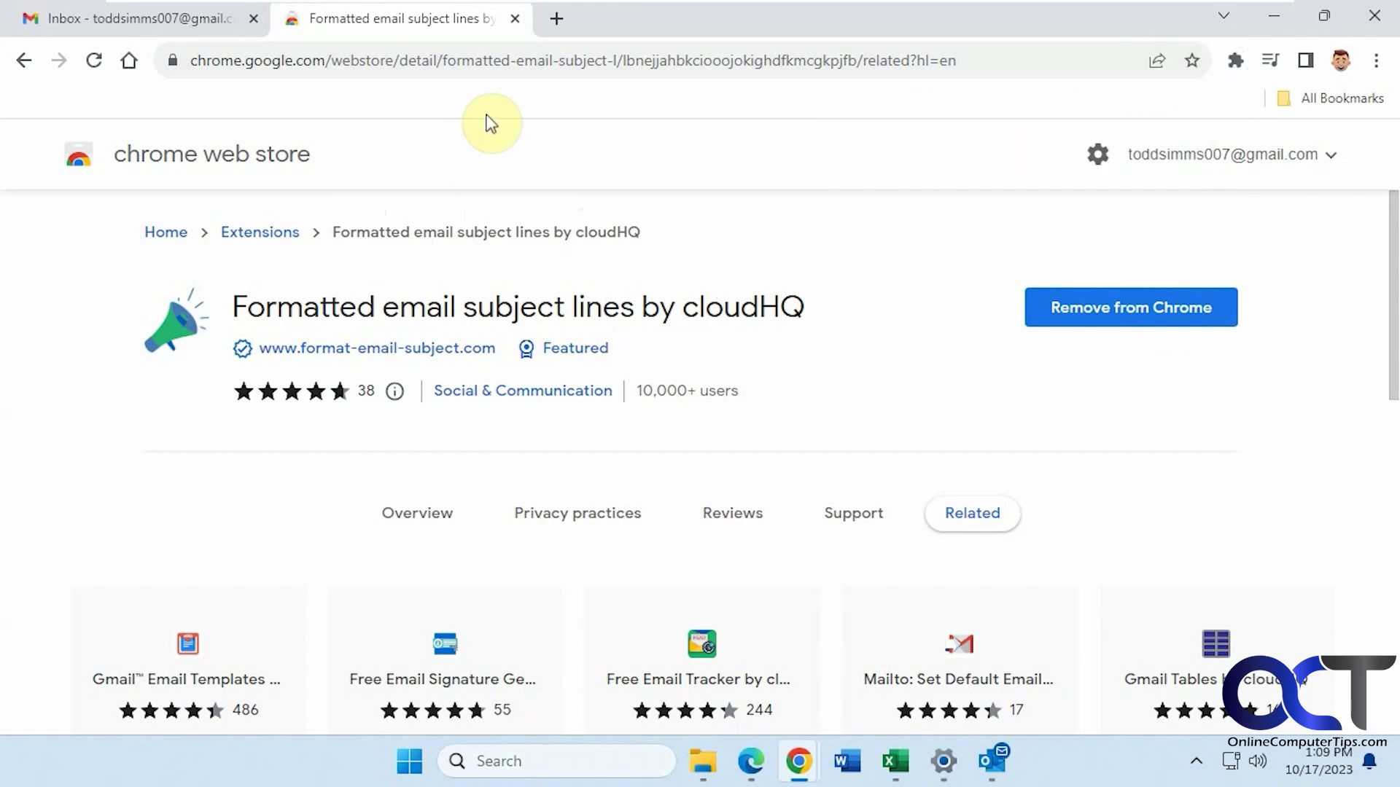
left_click(170, 30)
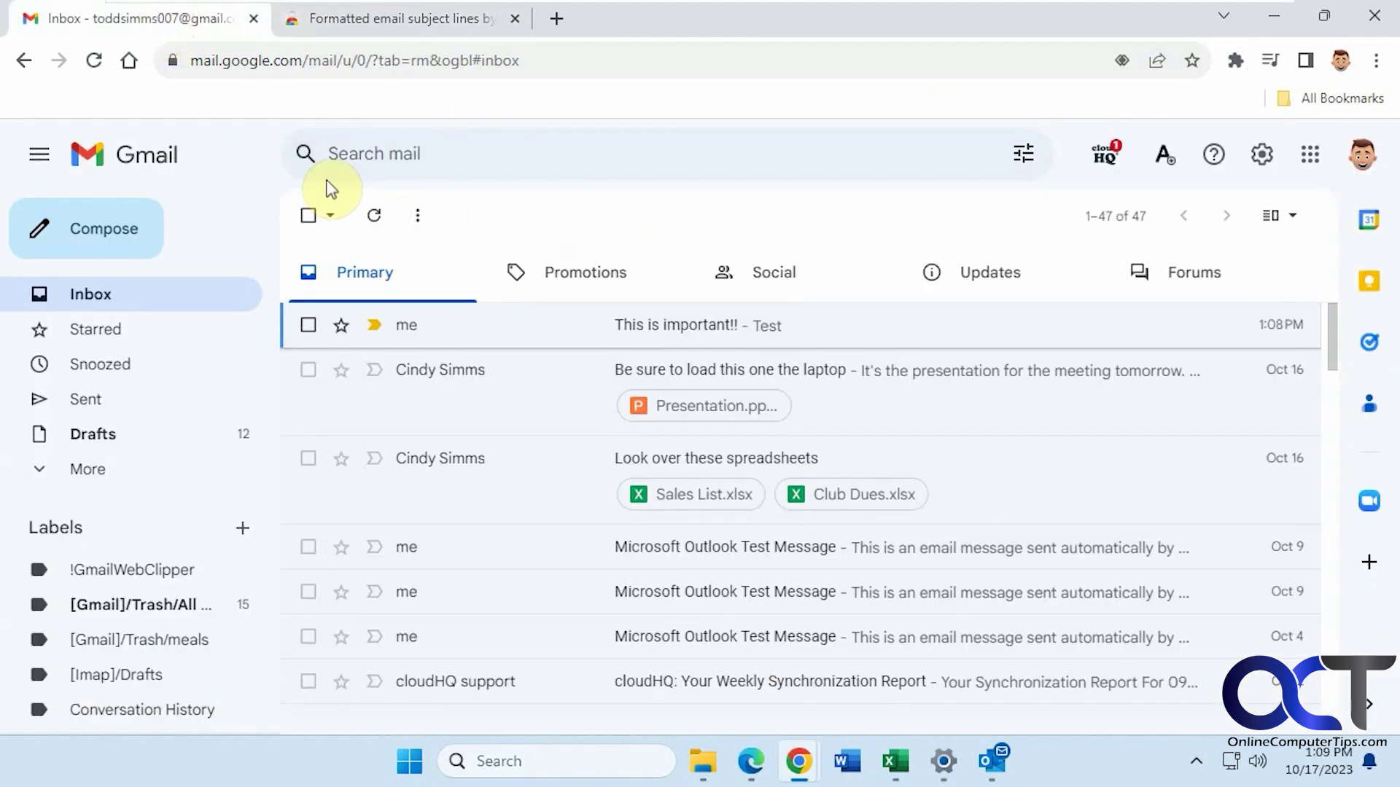
Start a new email to your own address with the subject 'This is important!!'
left_click(96, 242)
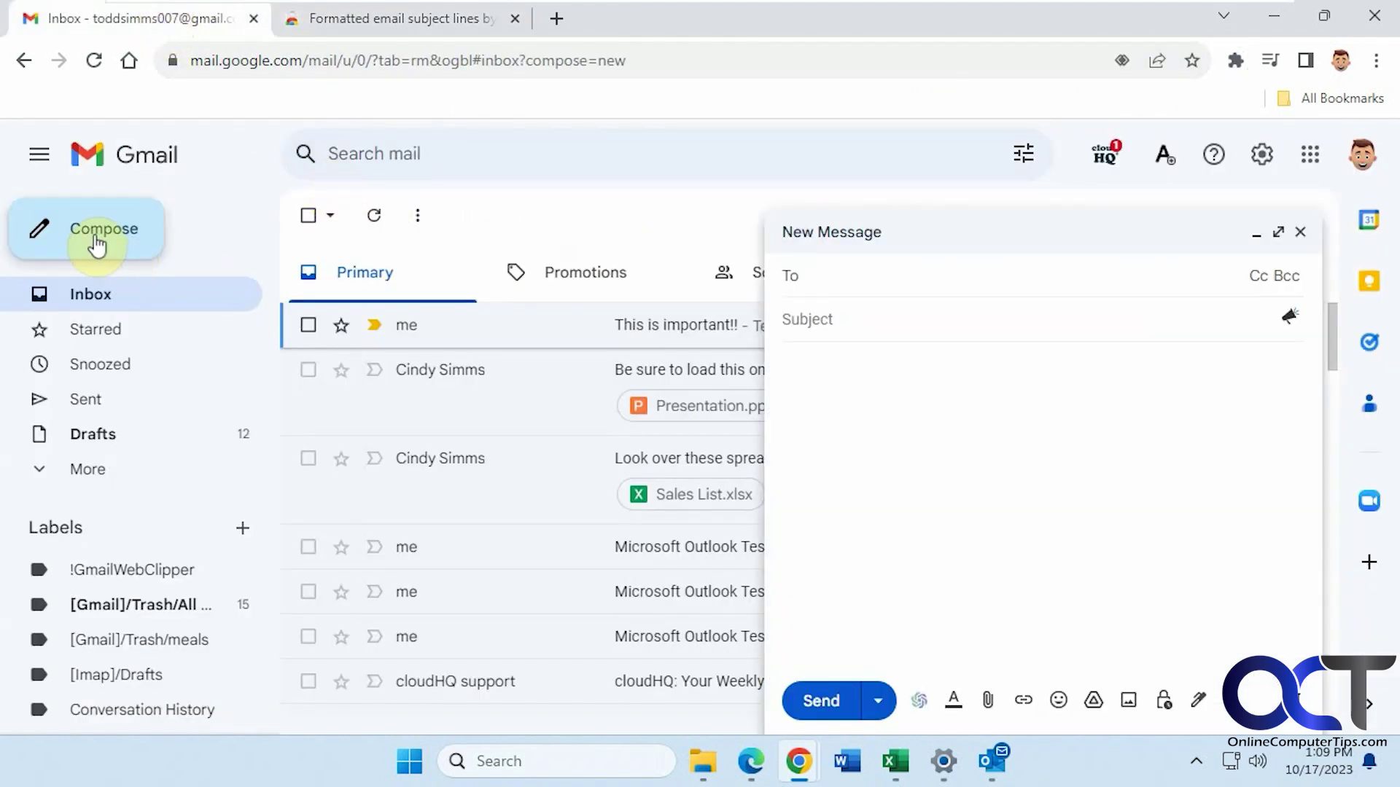
left_click(890, 287)
left_click(904, 325)
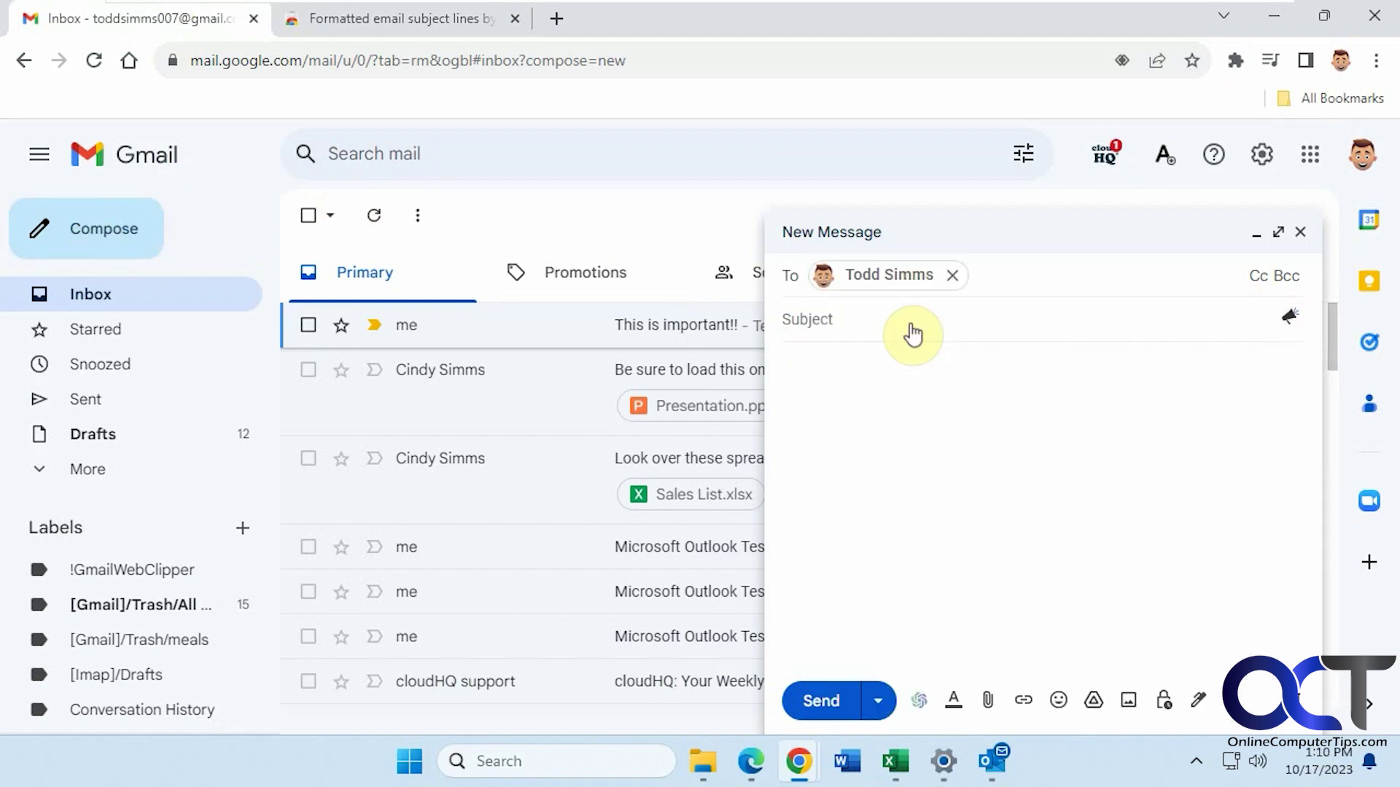
left_click(873, 328)
type("This i")
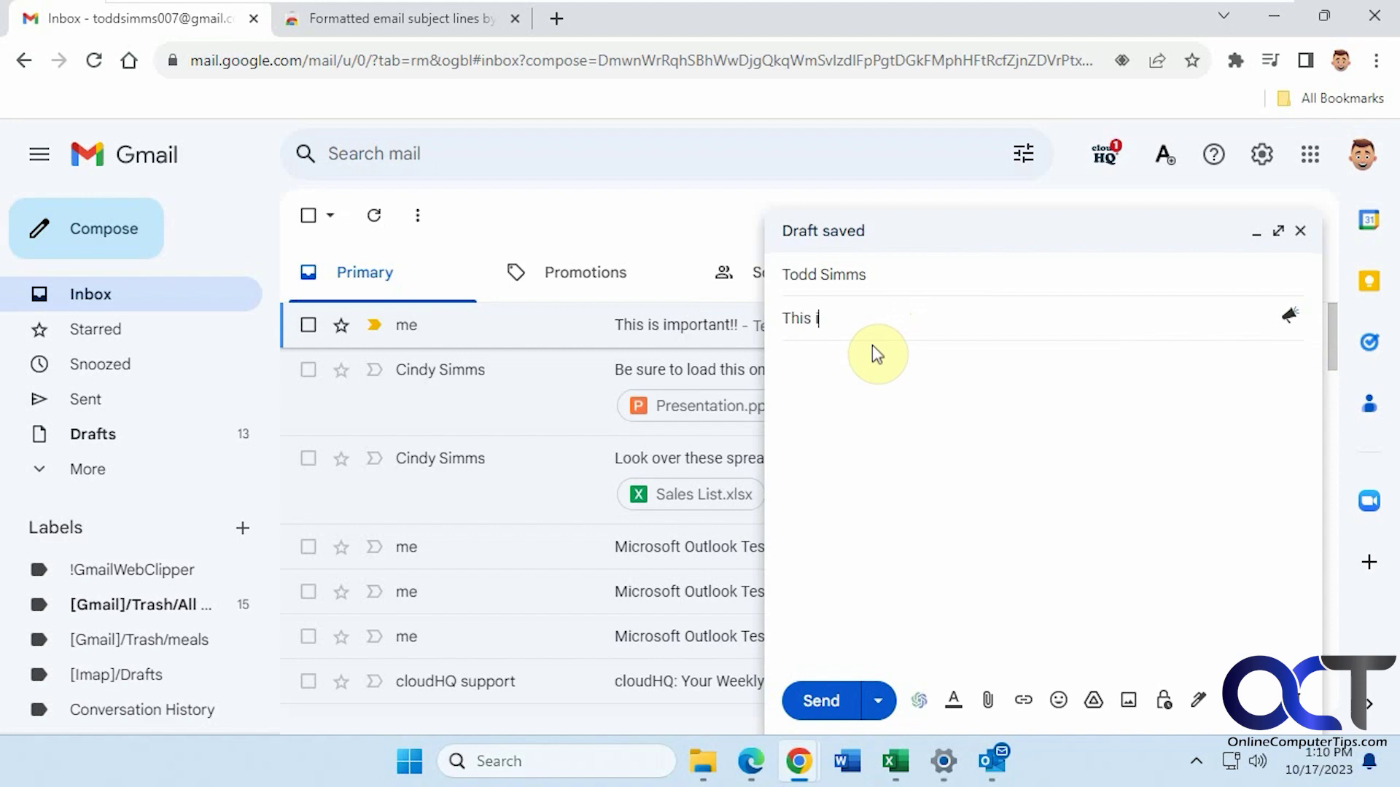
type("s important!!")
left_click(853, 359)
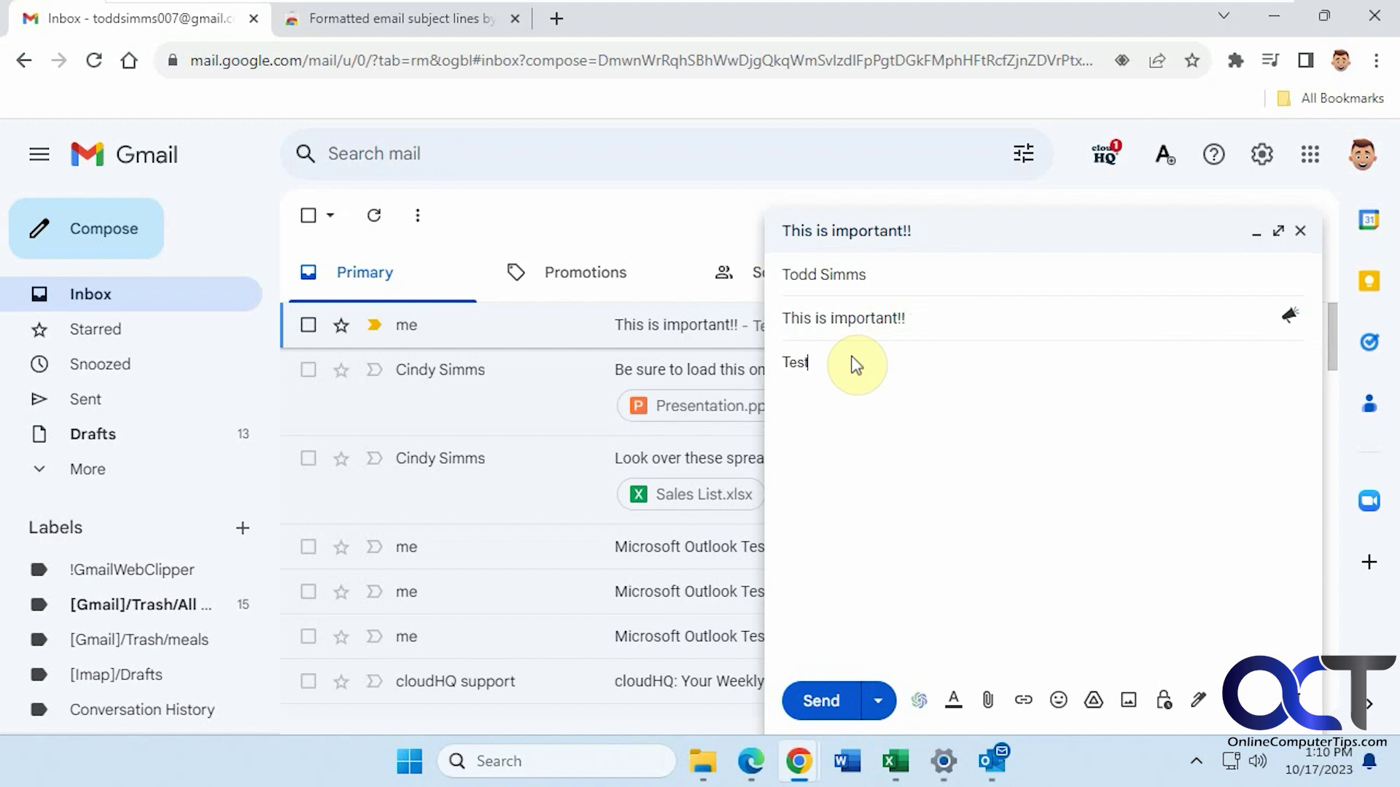
Try the bold, underlined and bold serif subject styles from the cloudHQ style list
left_click(1287, 320)
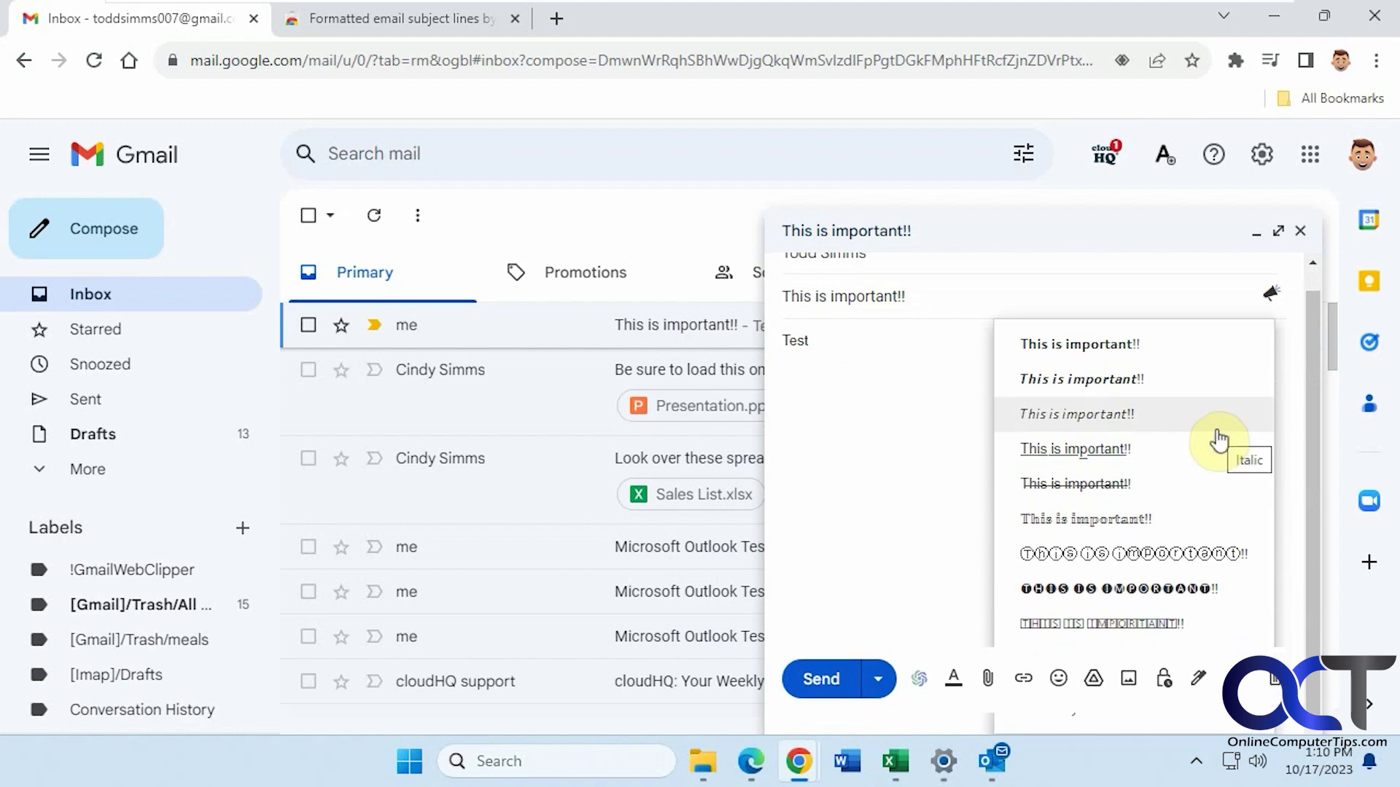
left_click(1125, 369)
left_click(1272, 317)
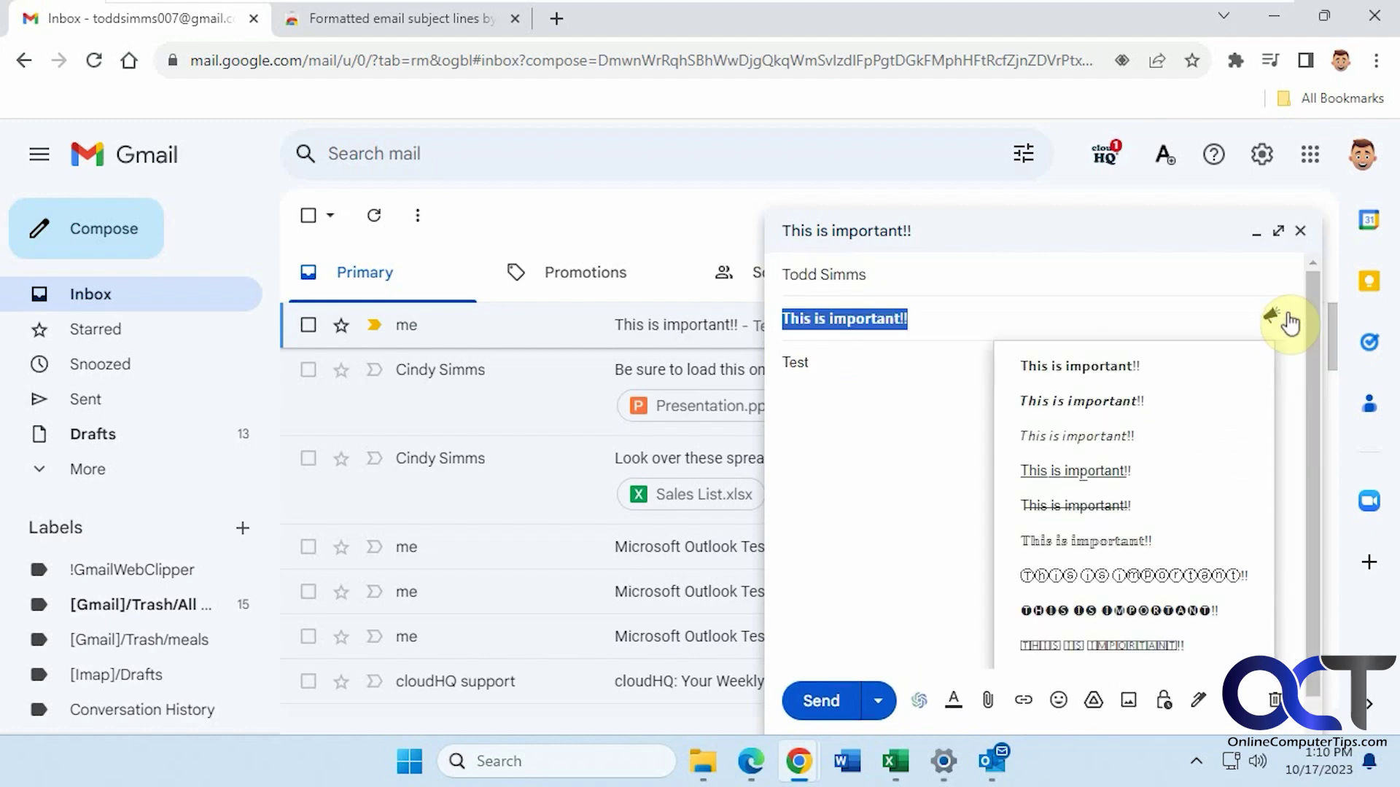
left_click(1139, 469)
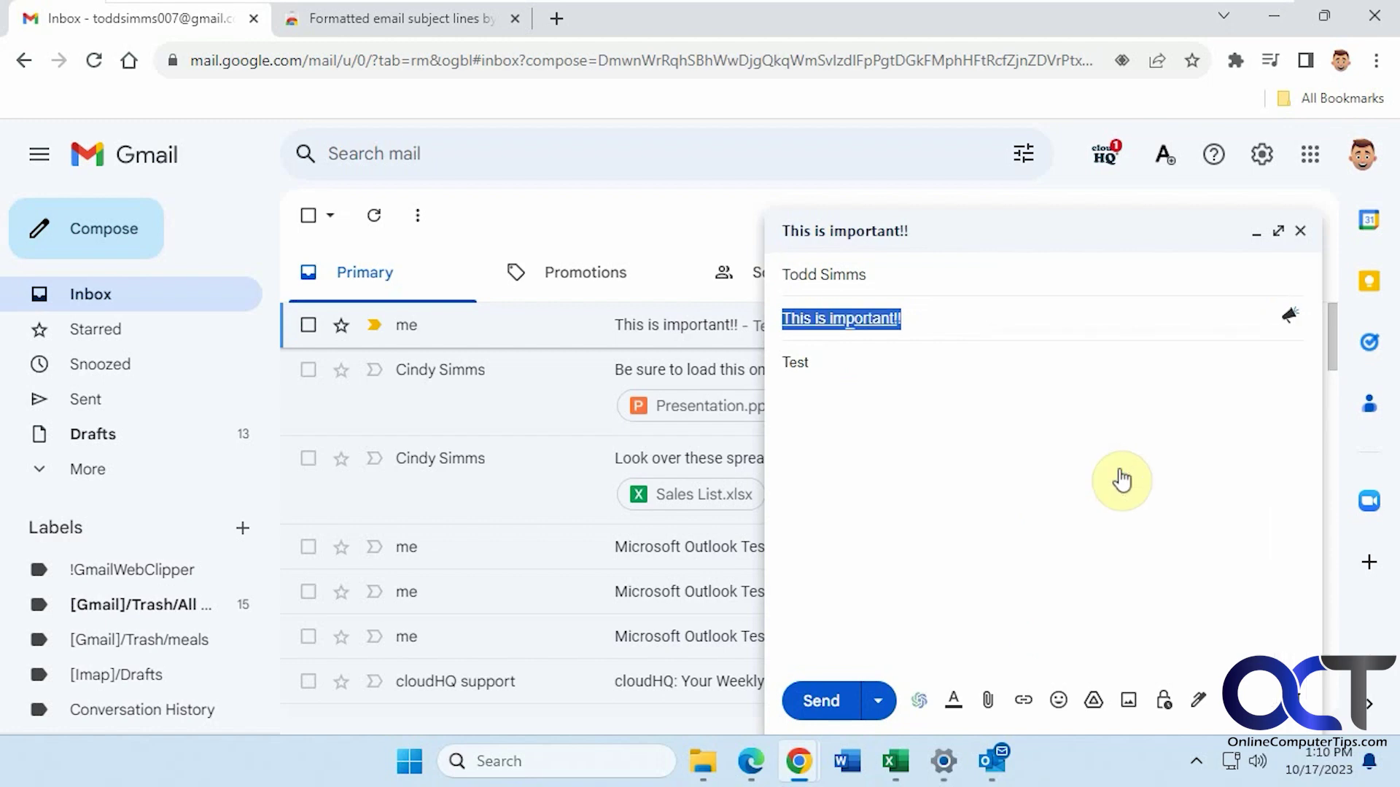
left_click(1287, 316)
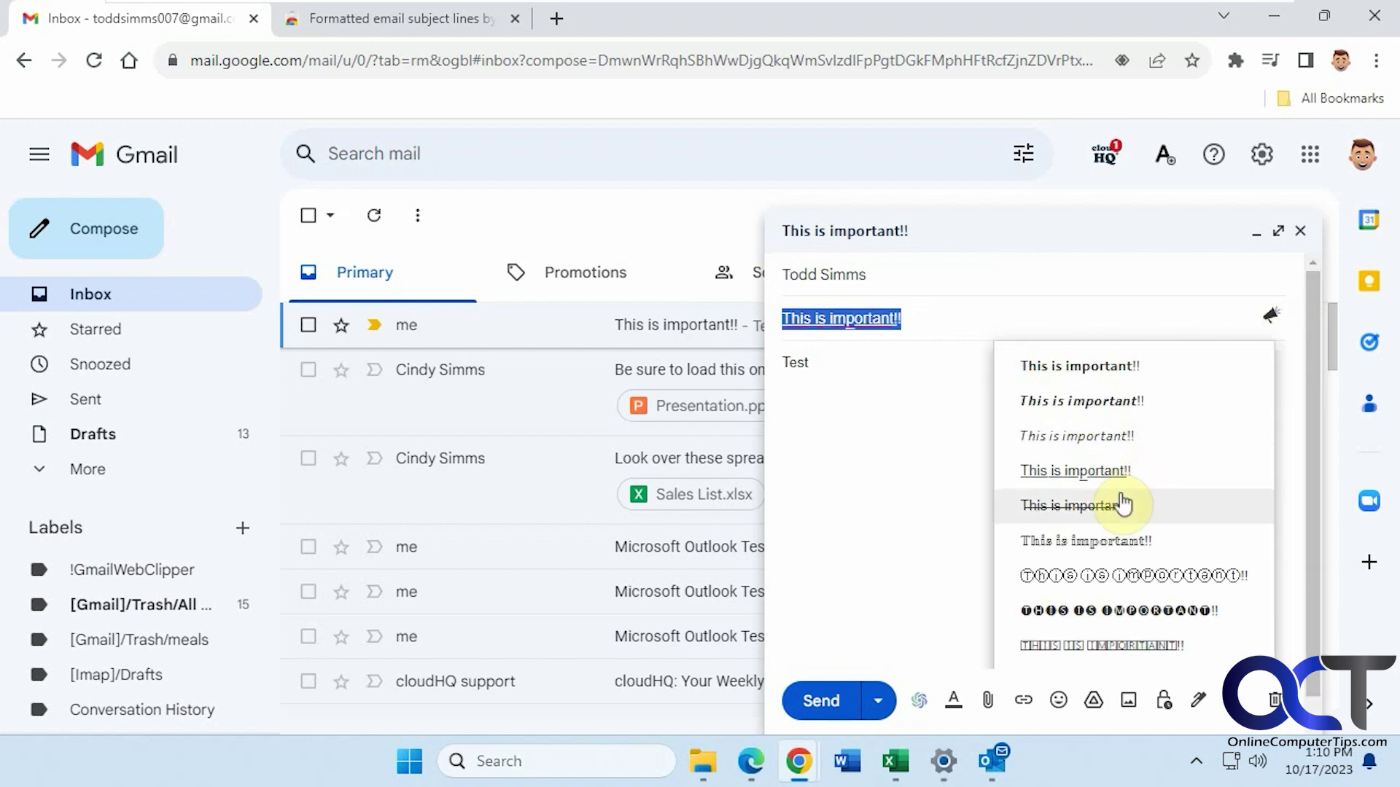
left_click(1123, 525)
Apply the black-circled capital letters style to the subject and send the email
left_click(1292, 318)
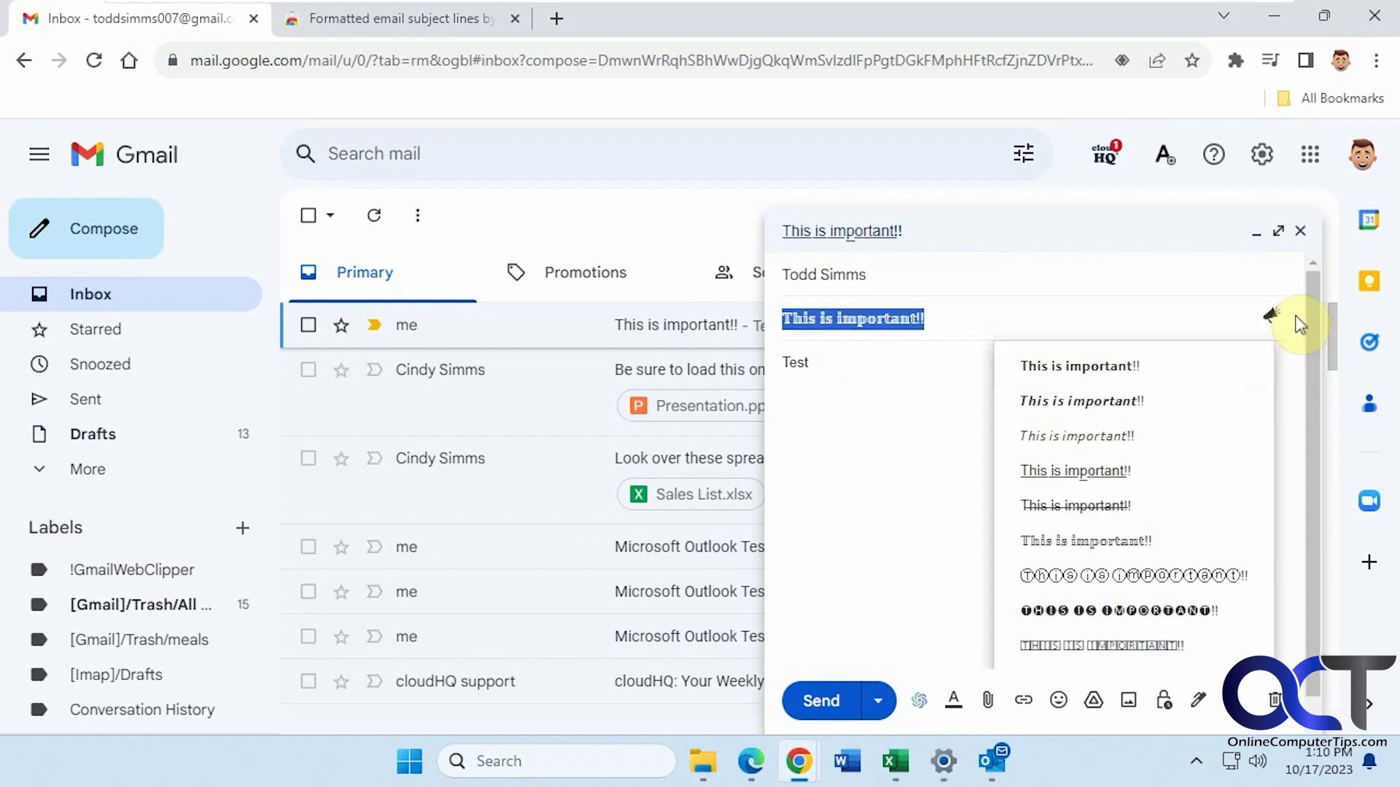
left_click(1190, 613)
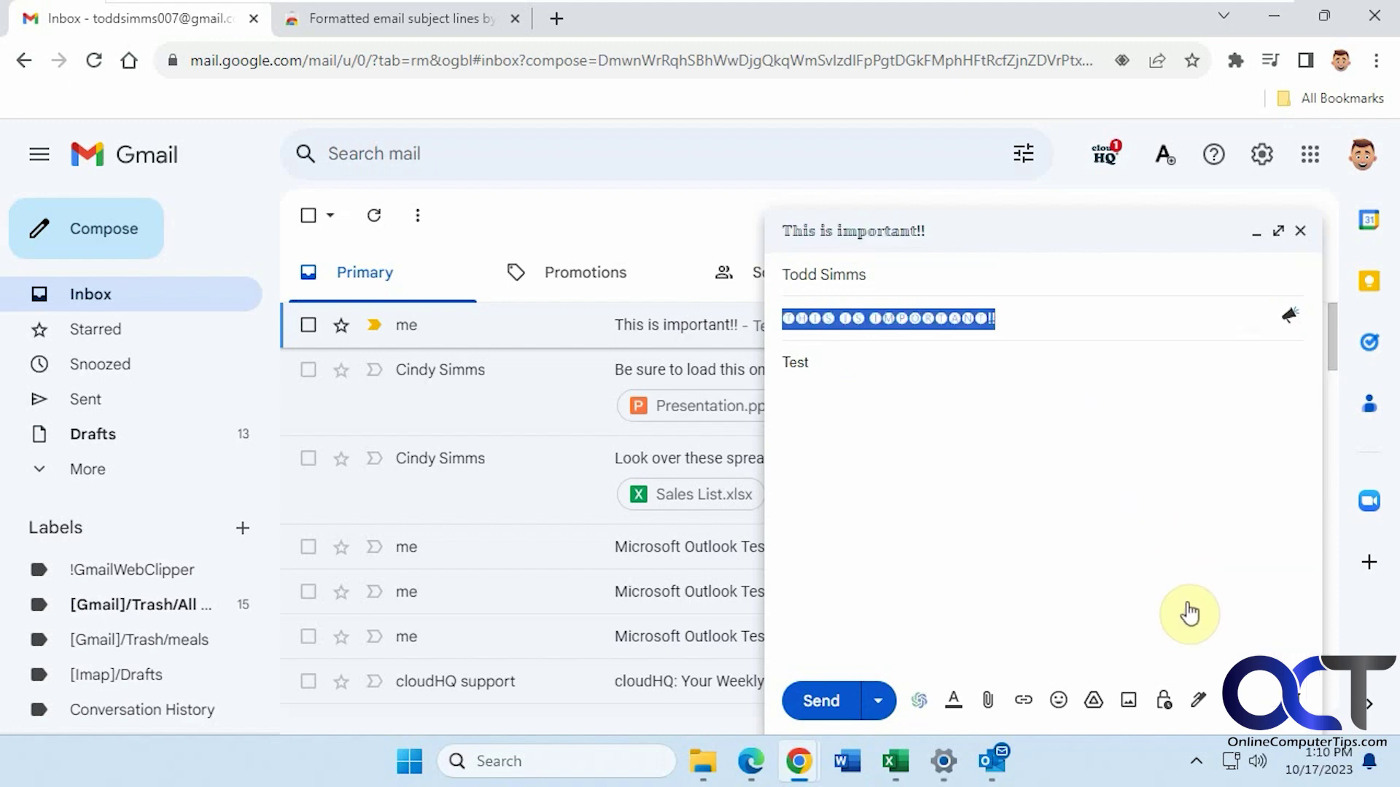
left_click(1068, 315)
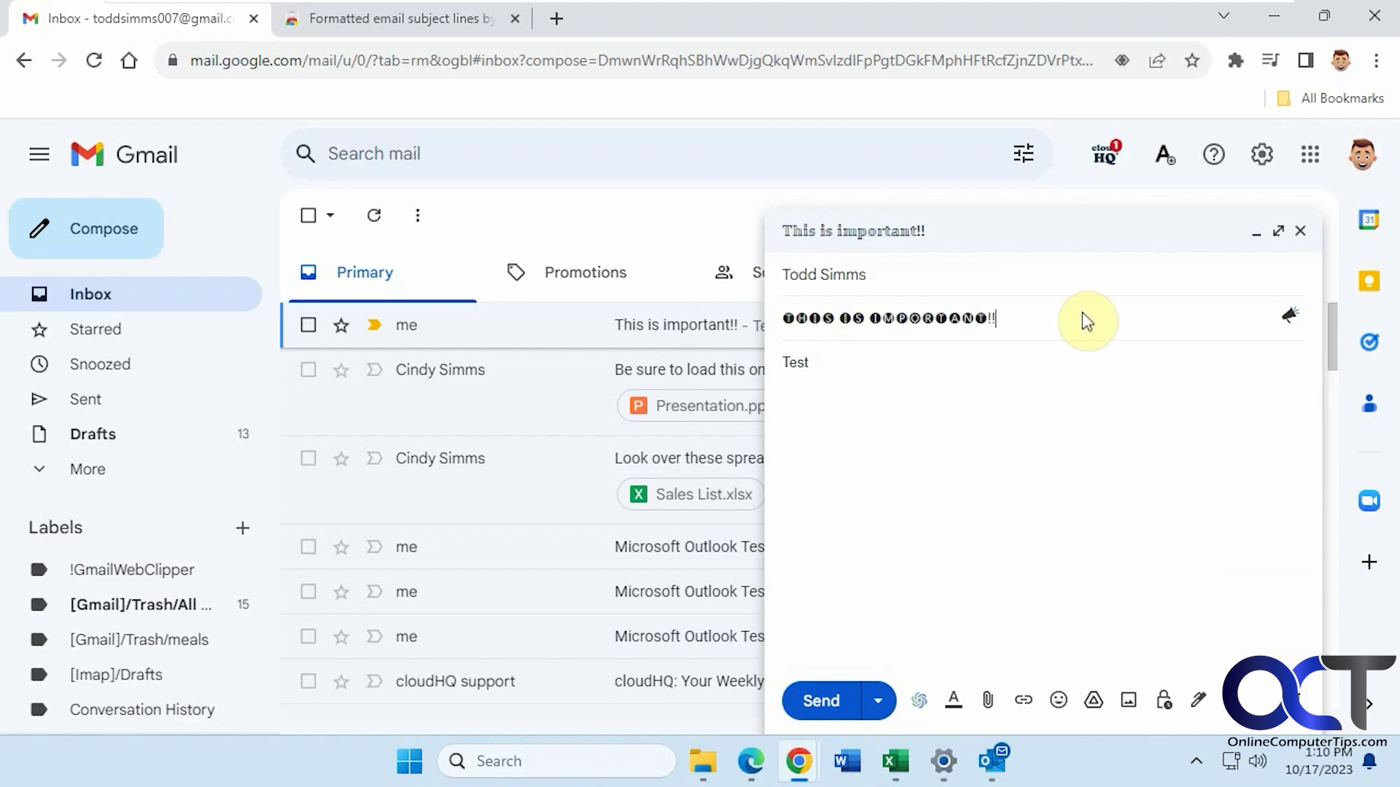
left_click(831, 701)
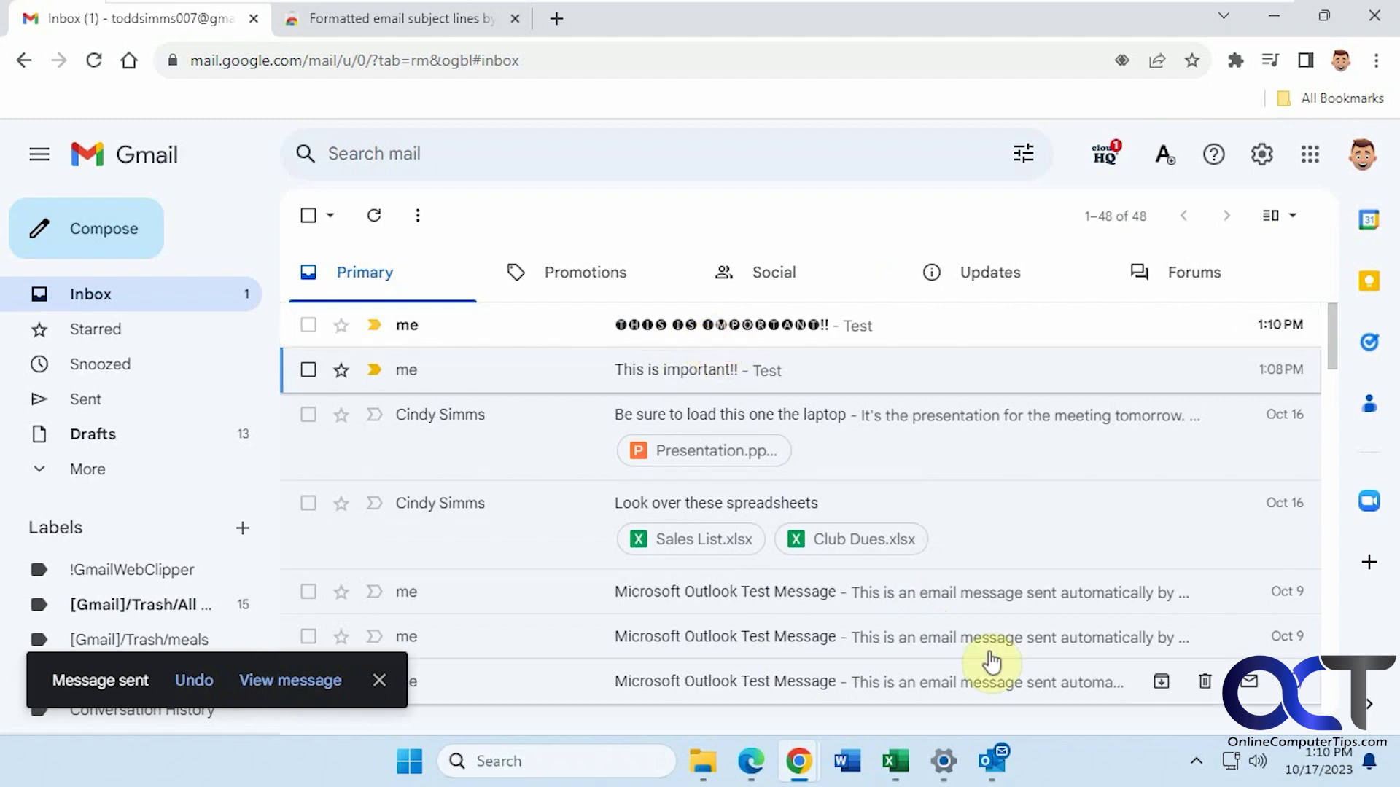
Switch to Outlook to check for the newly arrived circled-subject email
mouse_move(993, 758)
left_click(1012, 692)
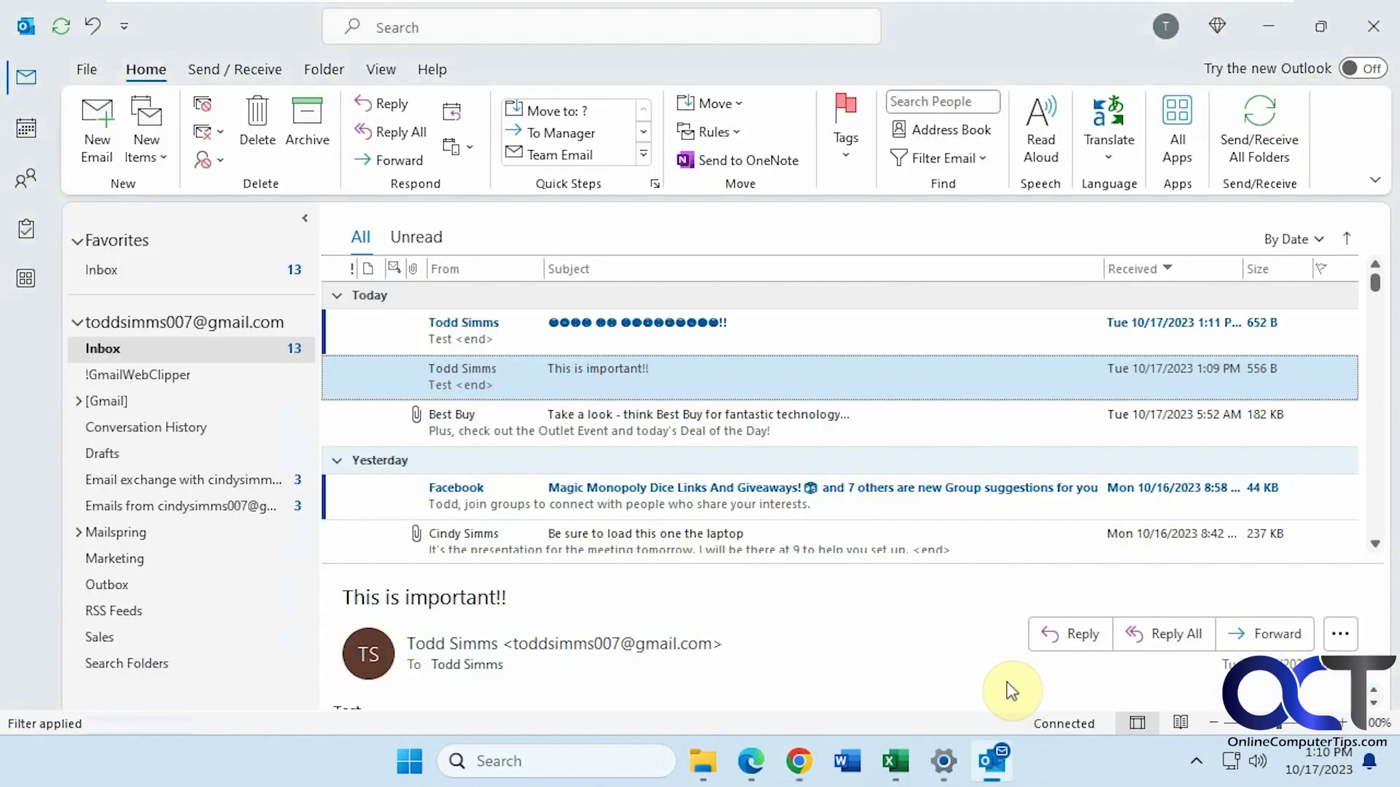
View the circled-letter email in Outlook's reading pane, then return to Gmail
left_click(693, 340)
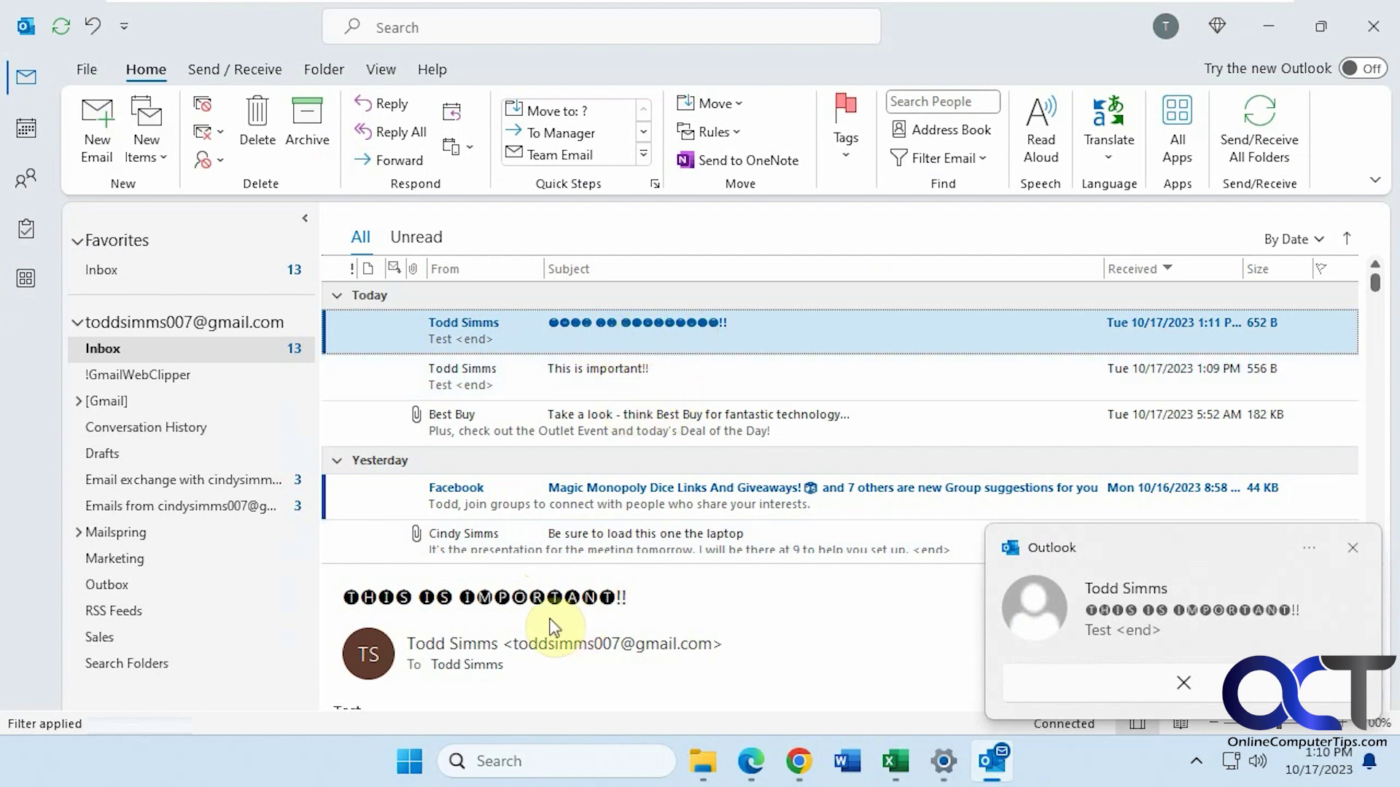
mouse_move(802, 762)
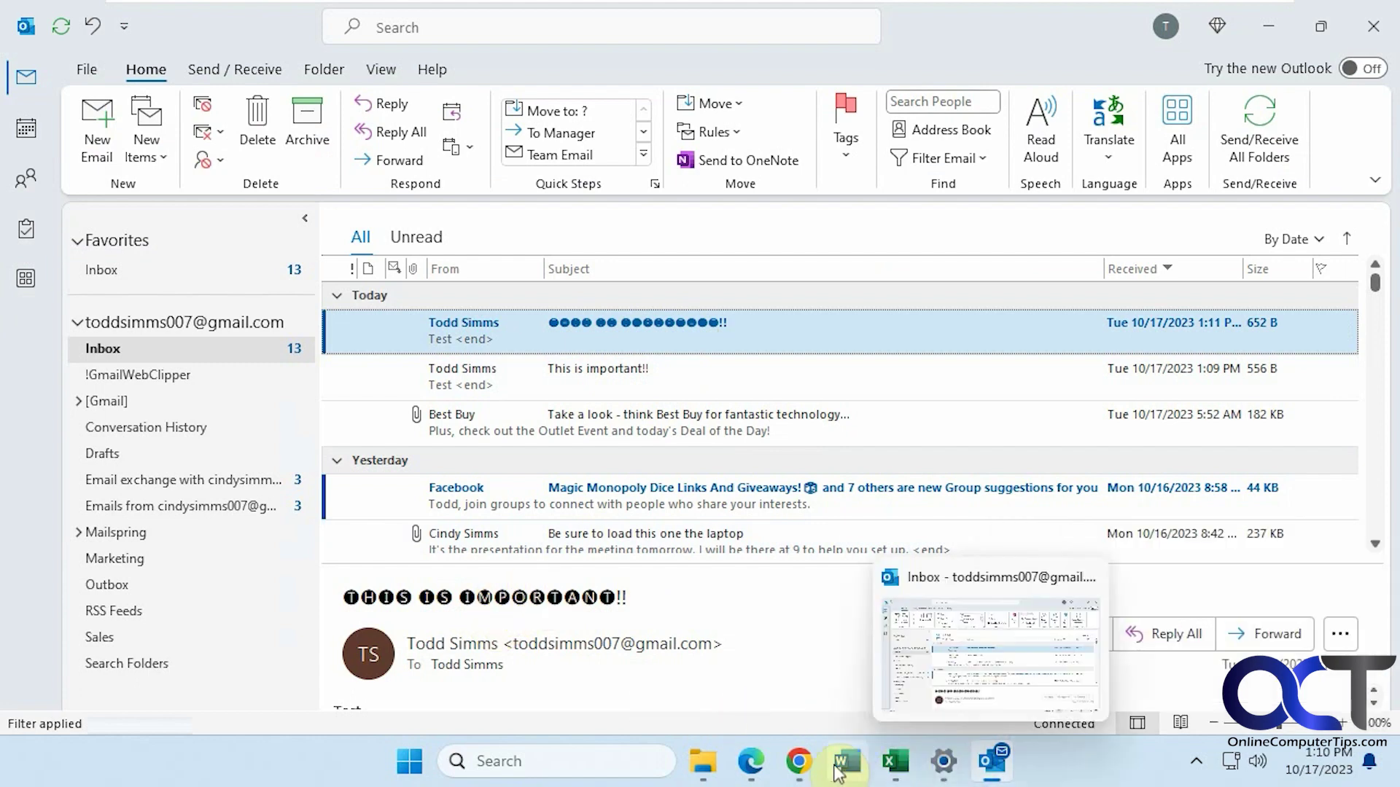
left_click(867, 693)
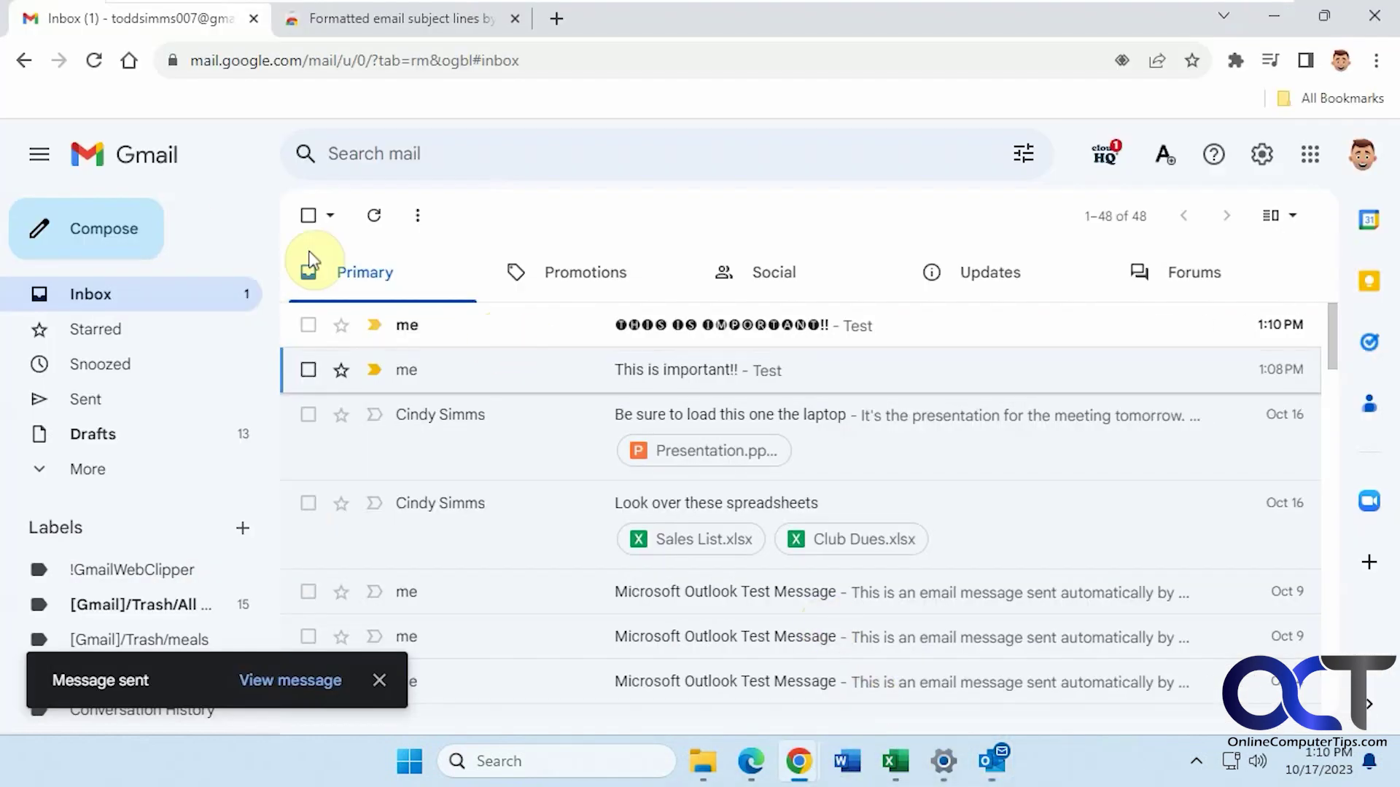
Start a new email to your own address with the subject 'This is important too'
left_click(104, 228)
type("t")
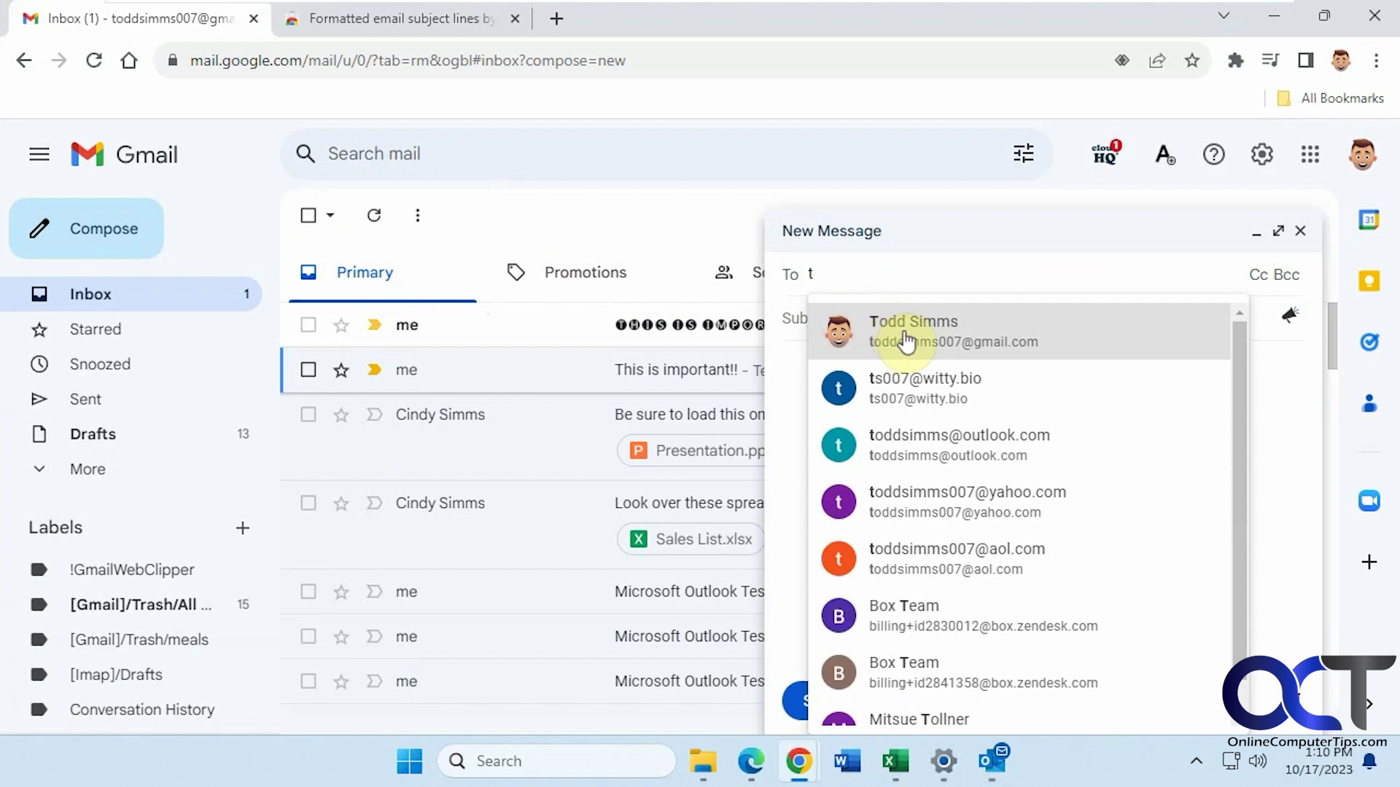
left_click(900, 318)
left_click(876, 330)
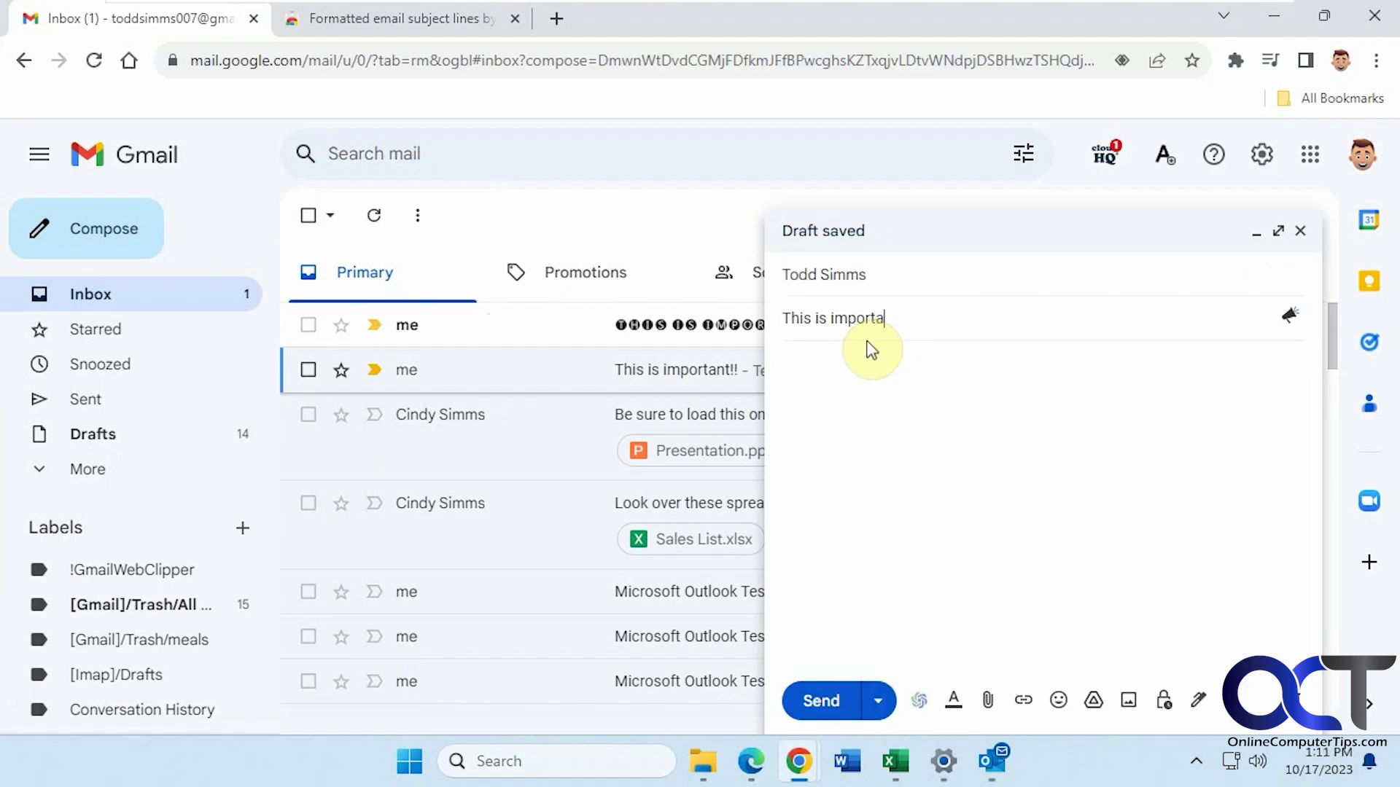
type("oo")
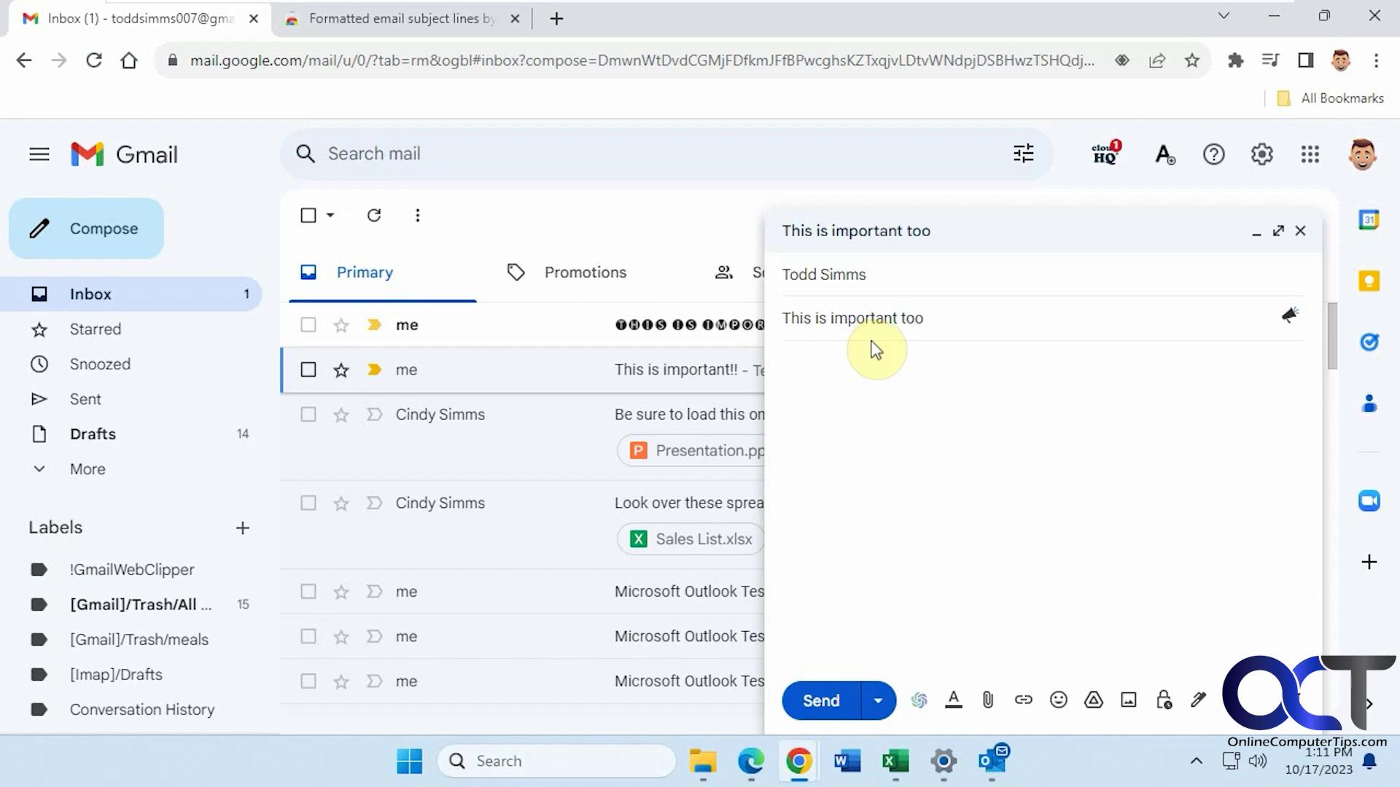
Make the subject bold via the cloudHQ style list, add body 'test 2', and send
left_click(1287, 318)
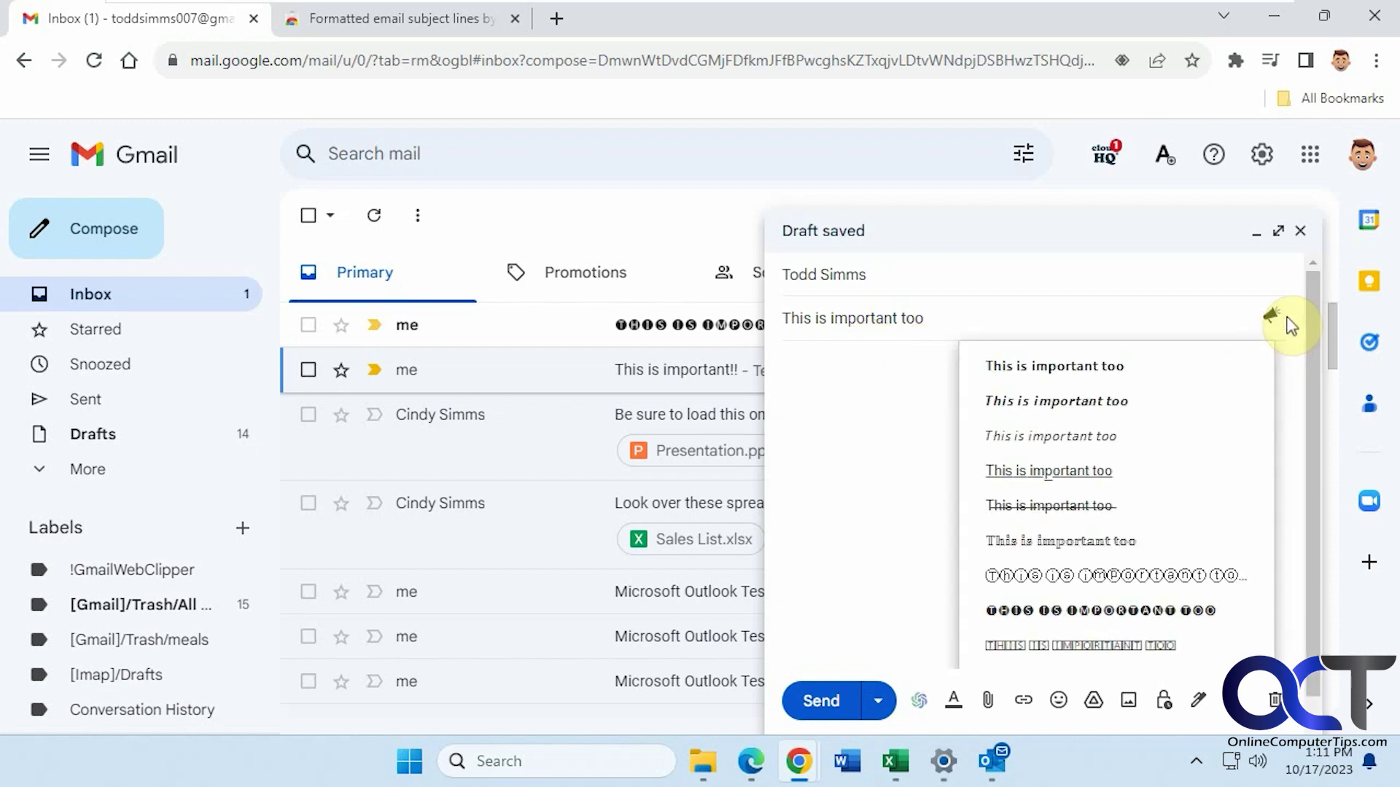
left_click(1090, 376)
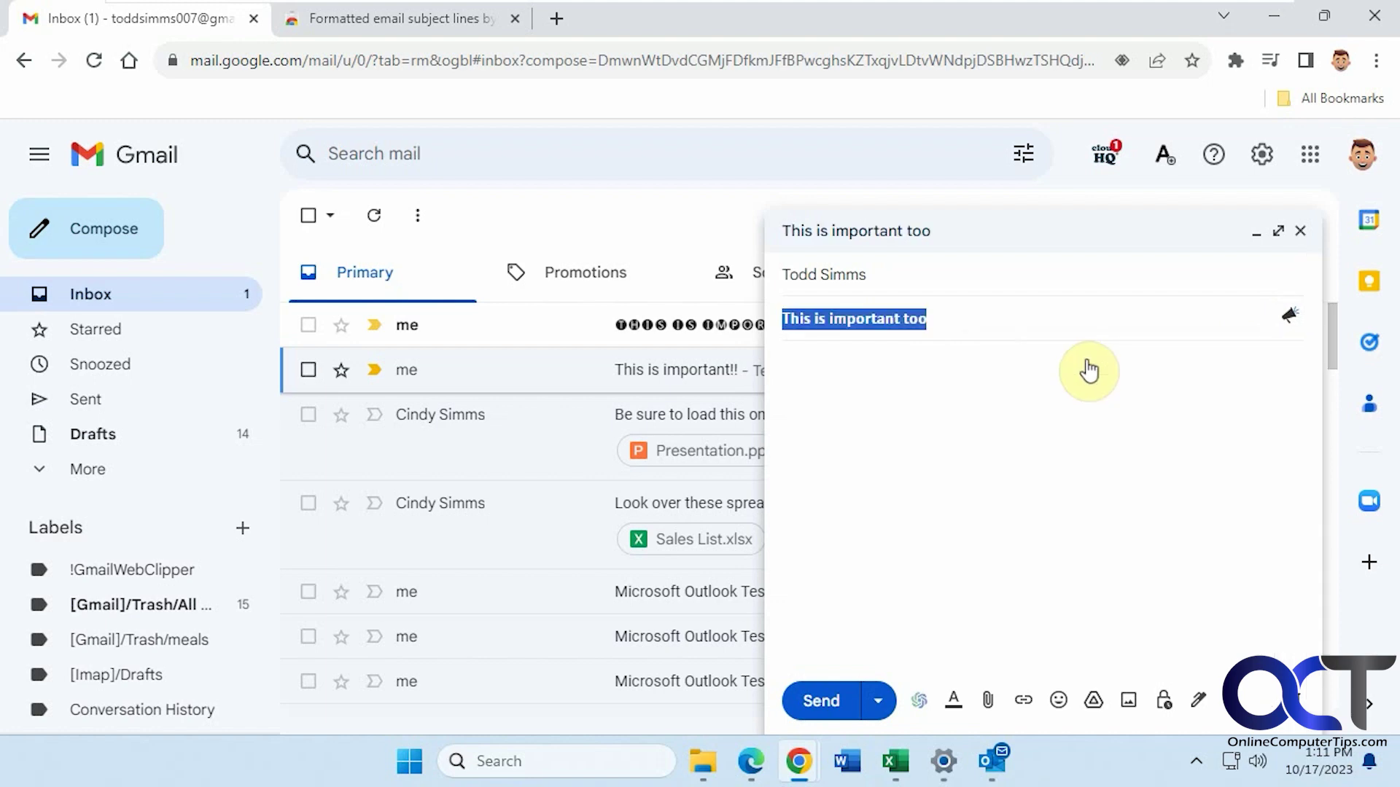
left_click(984, 382)
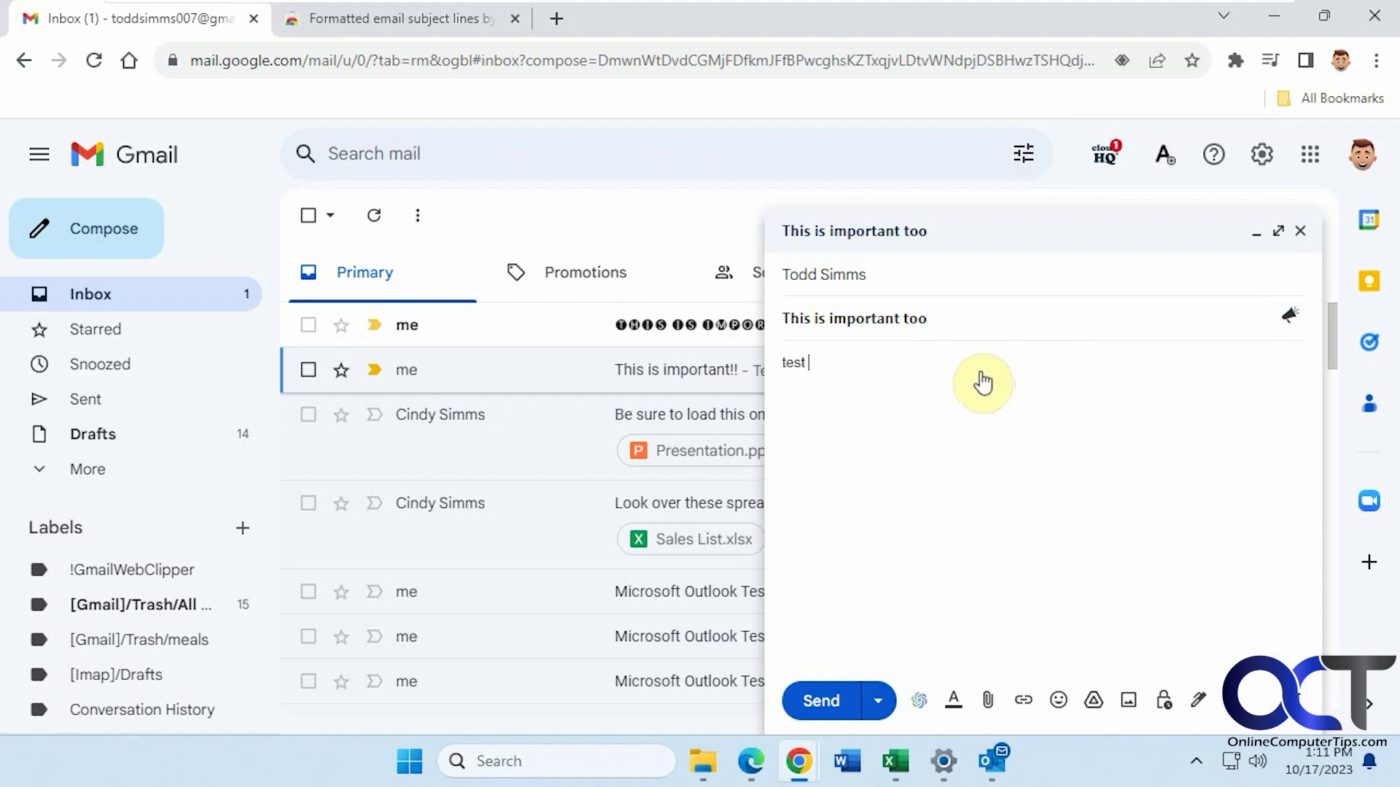
left_click(821, 700)
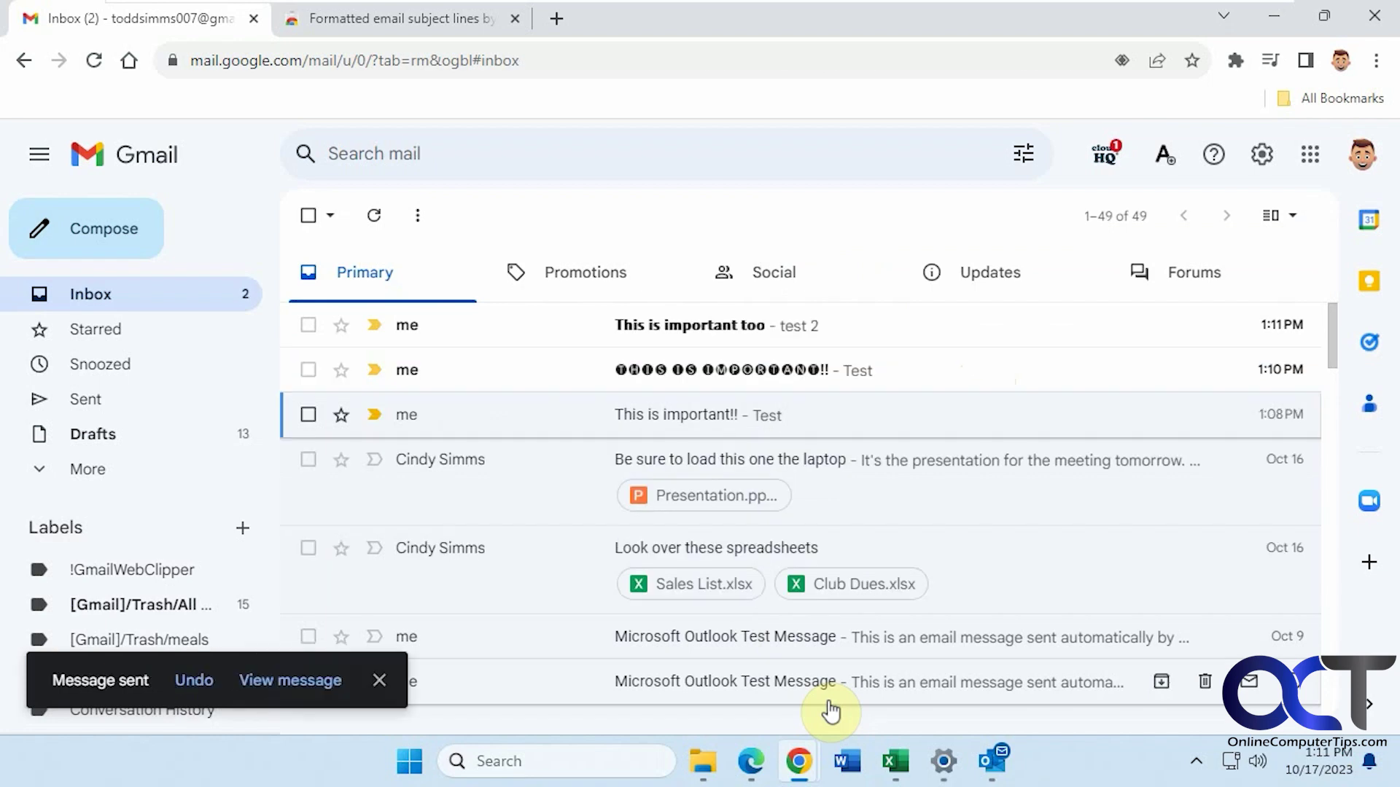
Open 'This is important too' and 'THIS IS IMPORTANT!!' in turn to mark both read
left_click(711, 326)
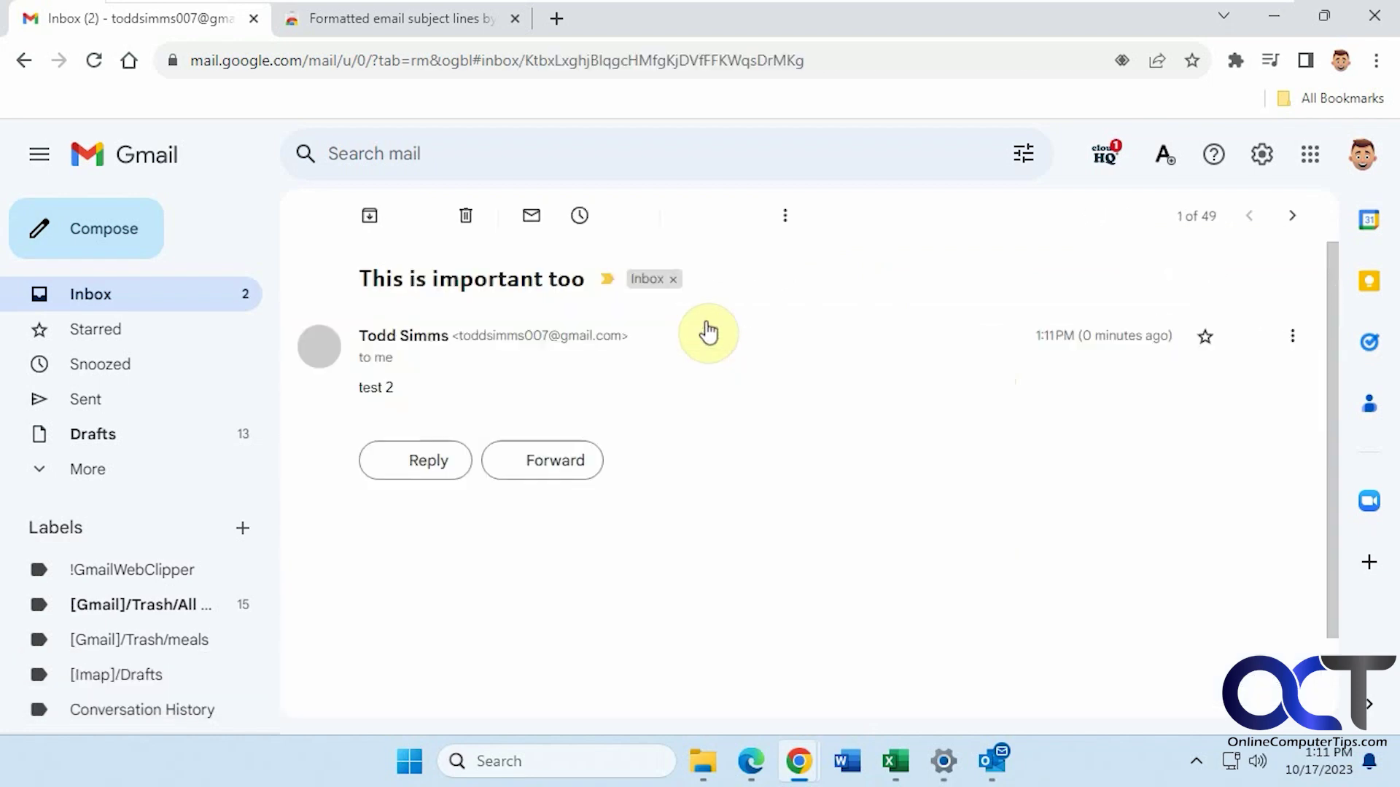
left_click(310, 216)
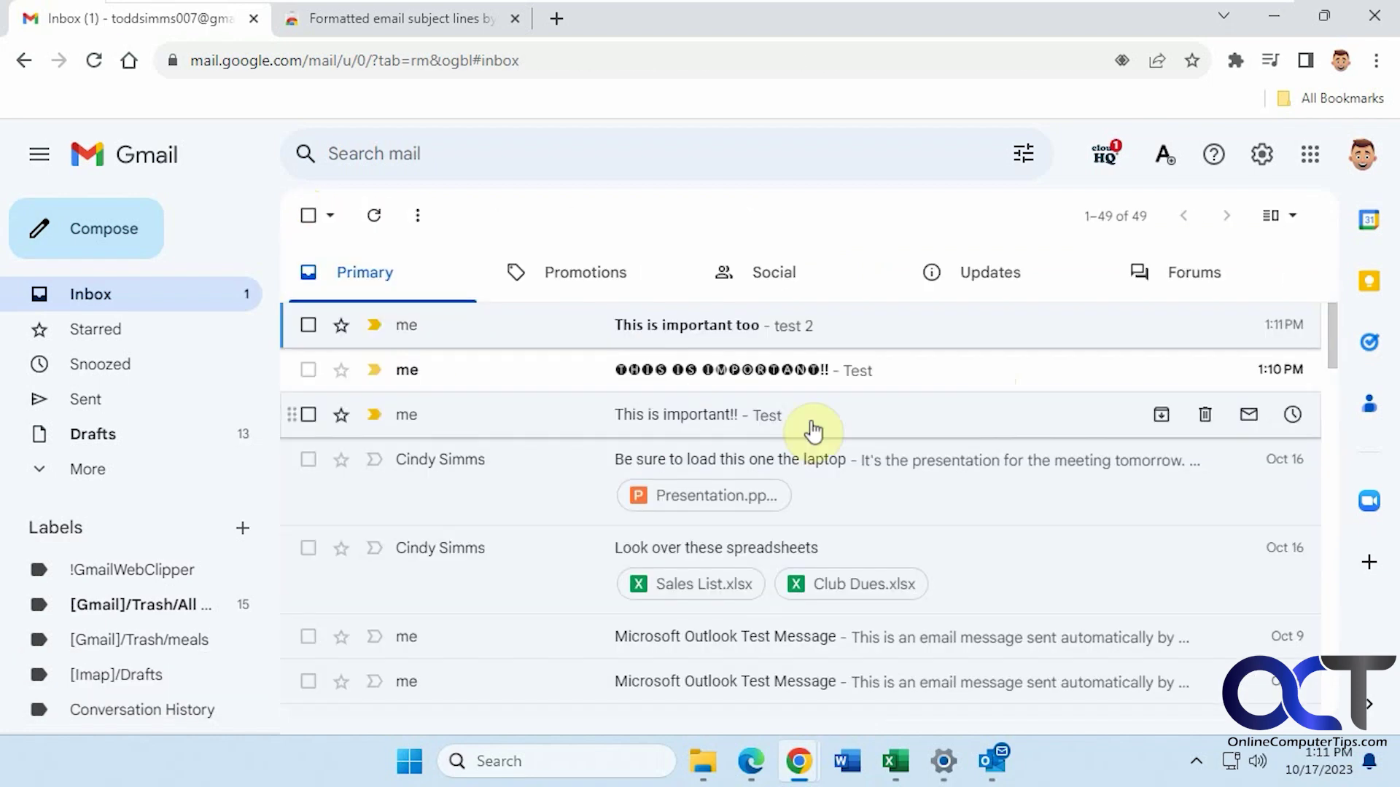
left_click(810, 377)
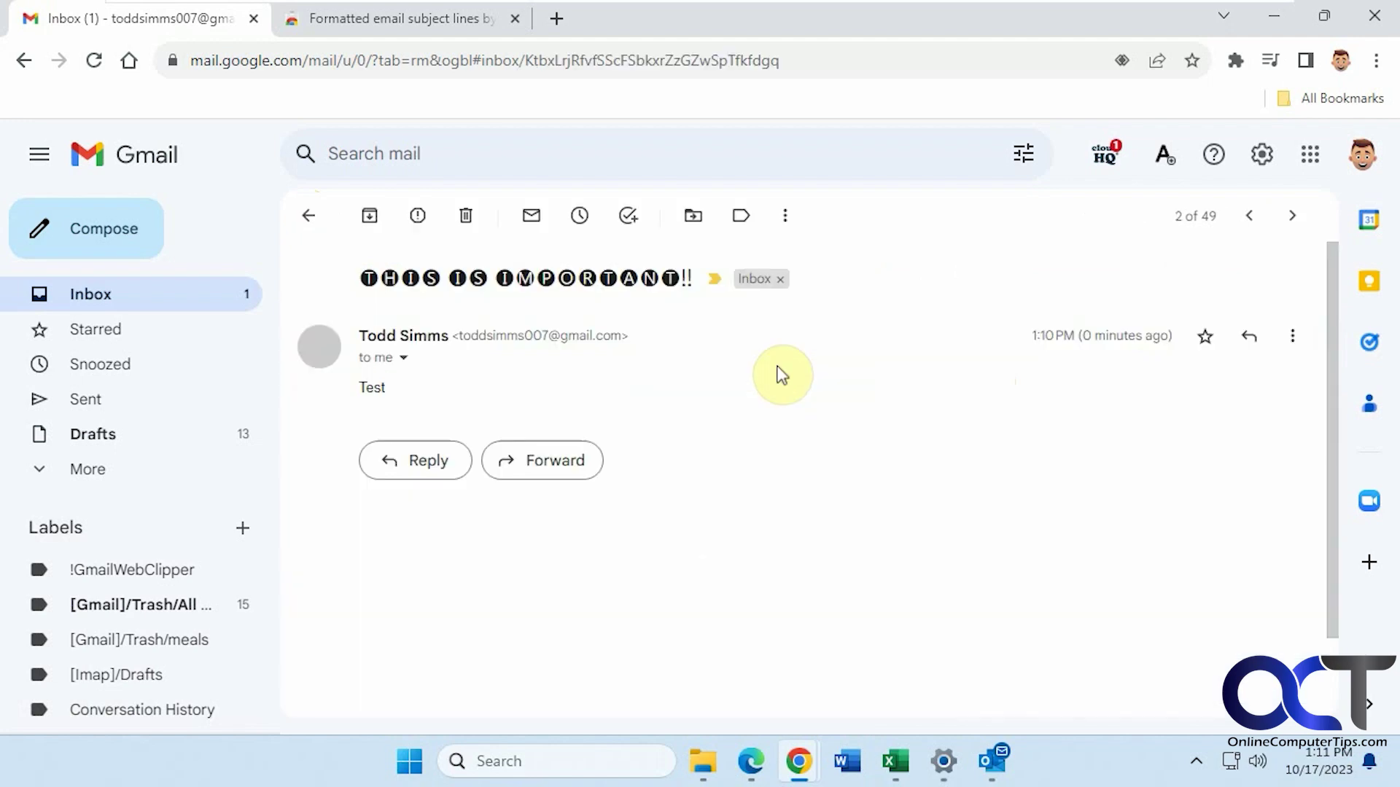
left_click(307, 216)
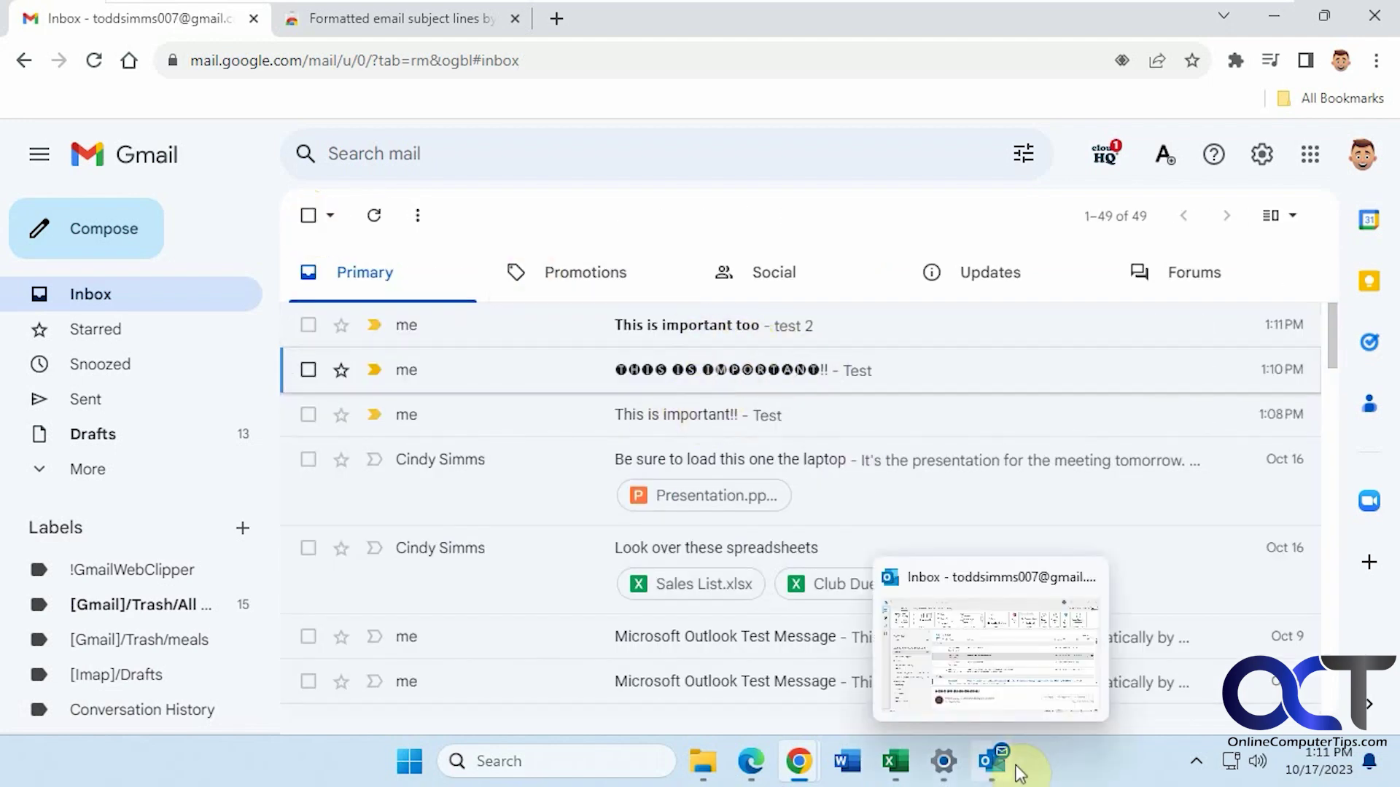
left_click(992, 761)
In Outlook, view the bold 'This is important too', circled-letter, 'This is important!!' and Best Buy emails
left_click(626, 332)
left_click(626, 377)
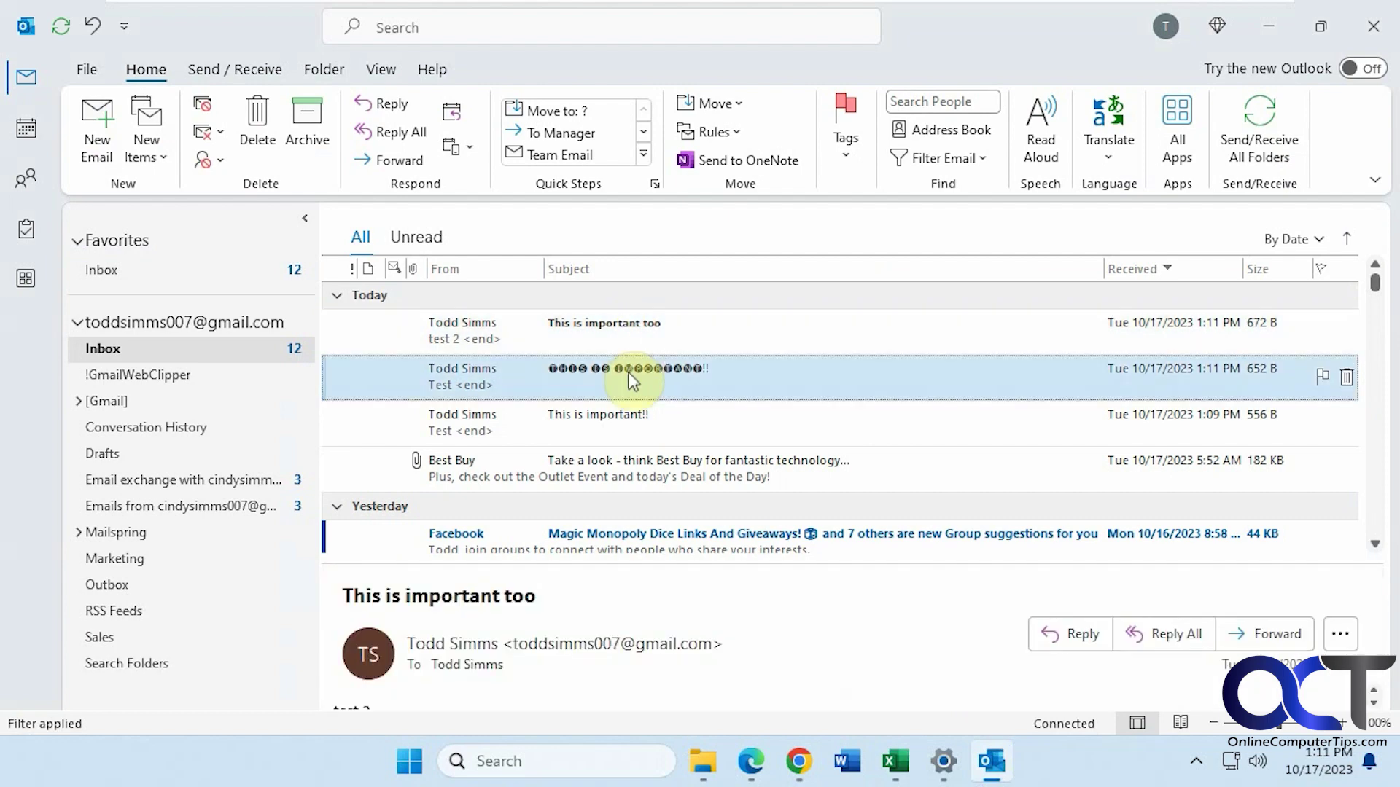
left_click(633, 415)
left_click(769, 460)
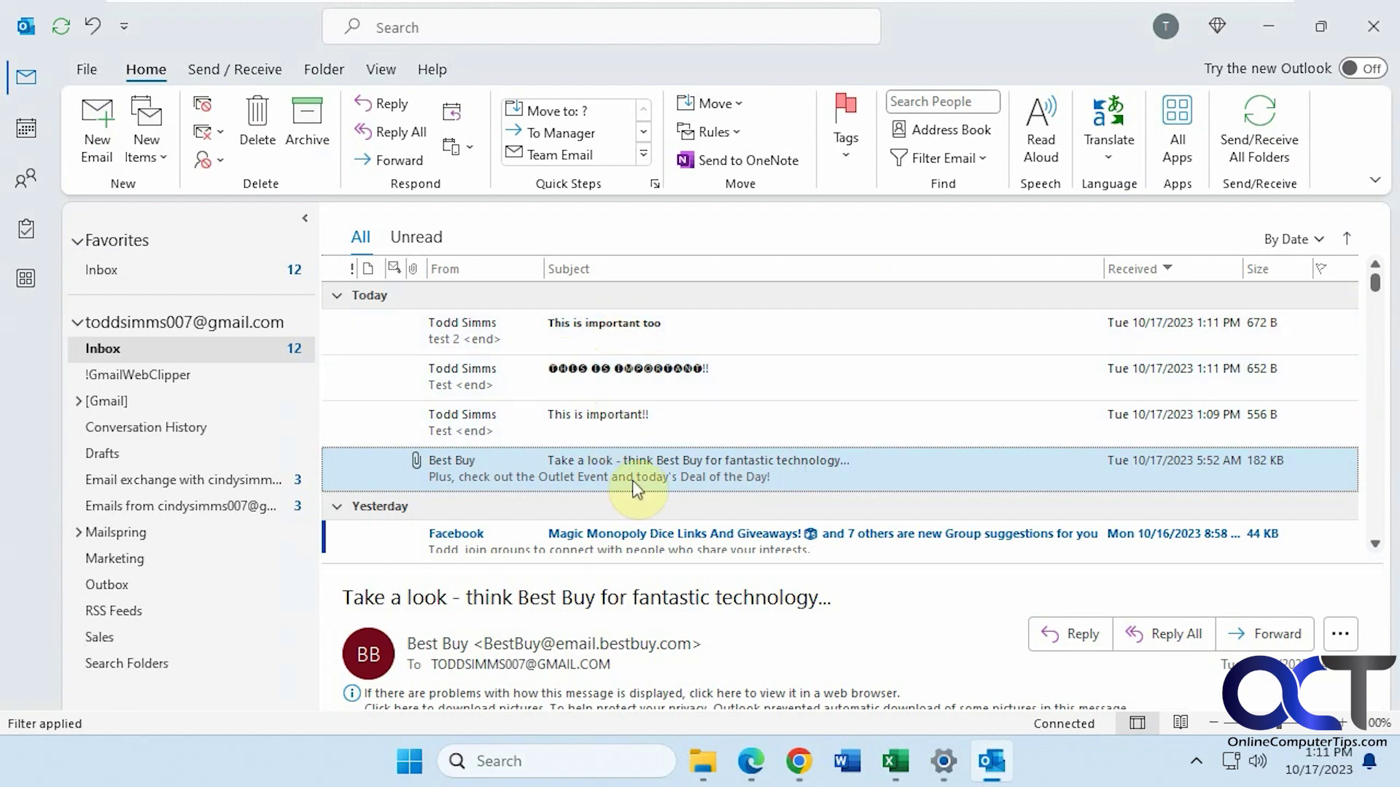
In Gmail, start a new draft and display cloudHQ's styled variants of its subject line
mouse_move(800, 748)
left_click(856, 671)
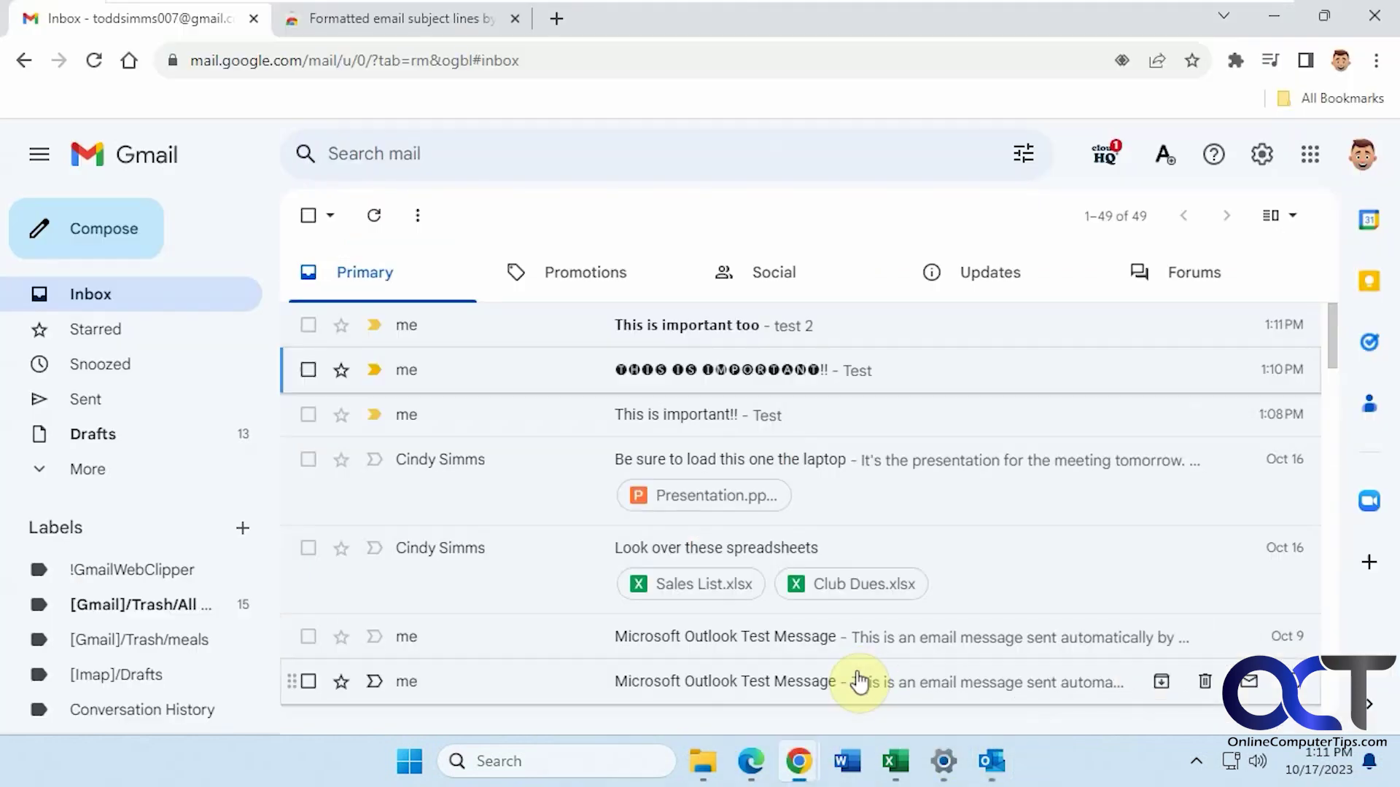
left_click(98, 228)
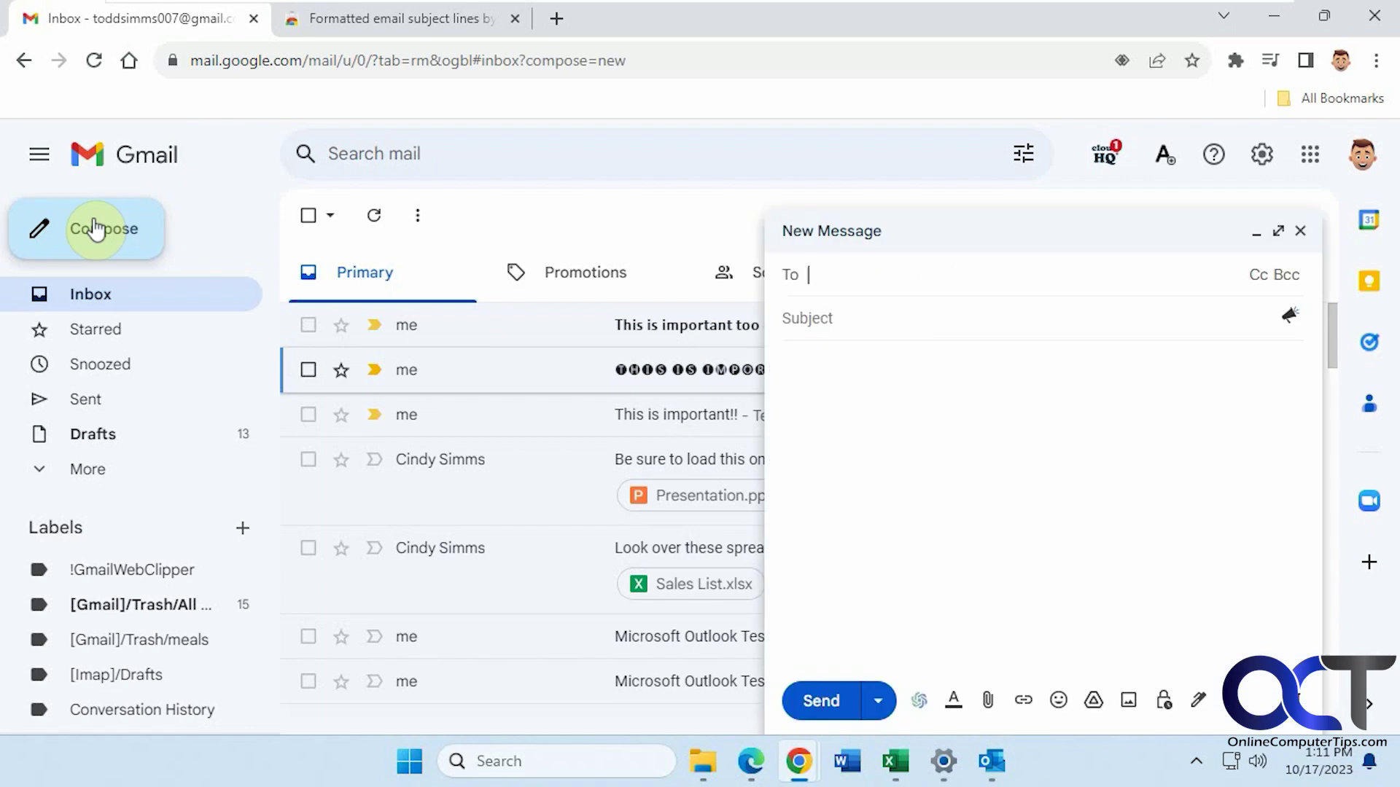
left_click(1288, 322)
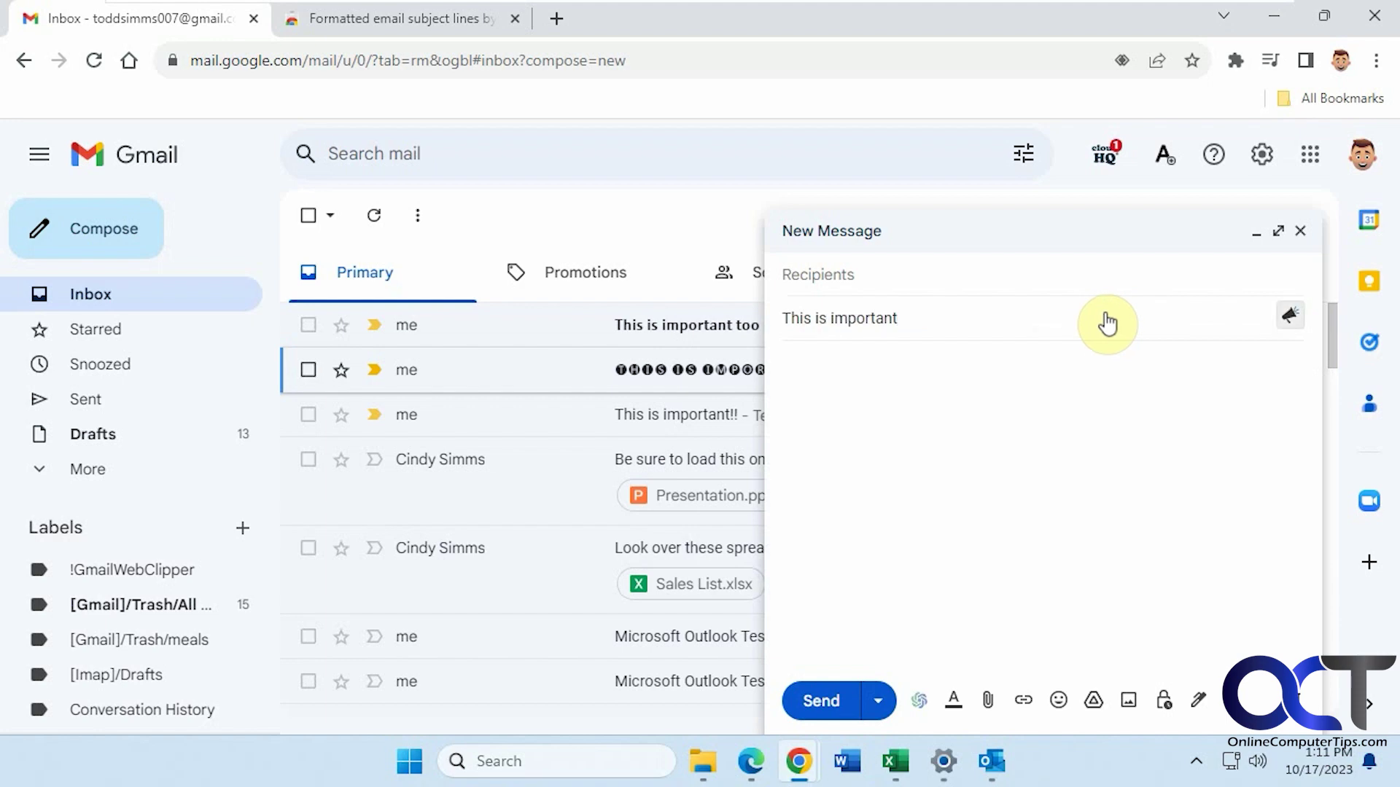
left_click(1289, 315)
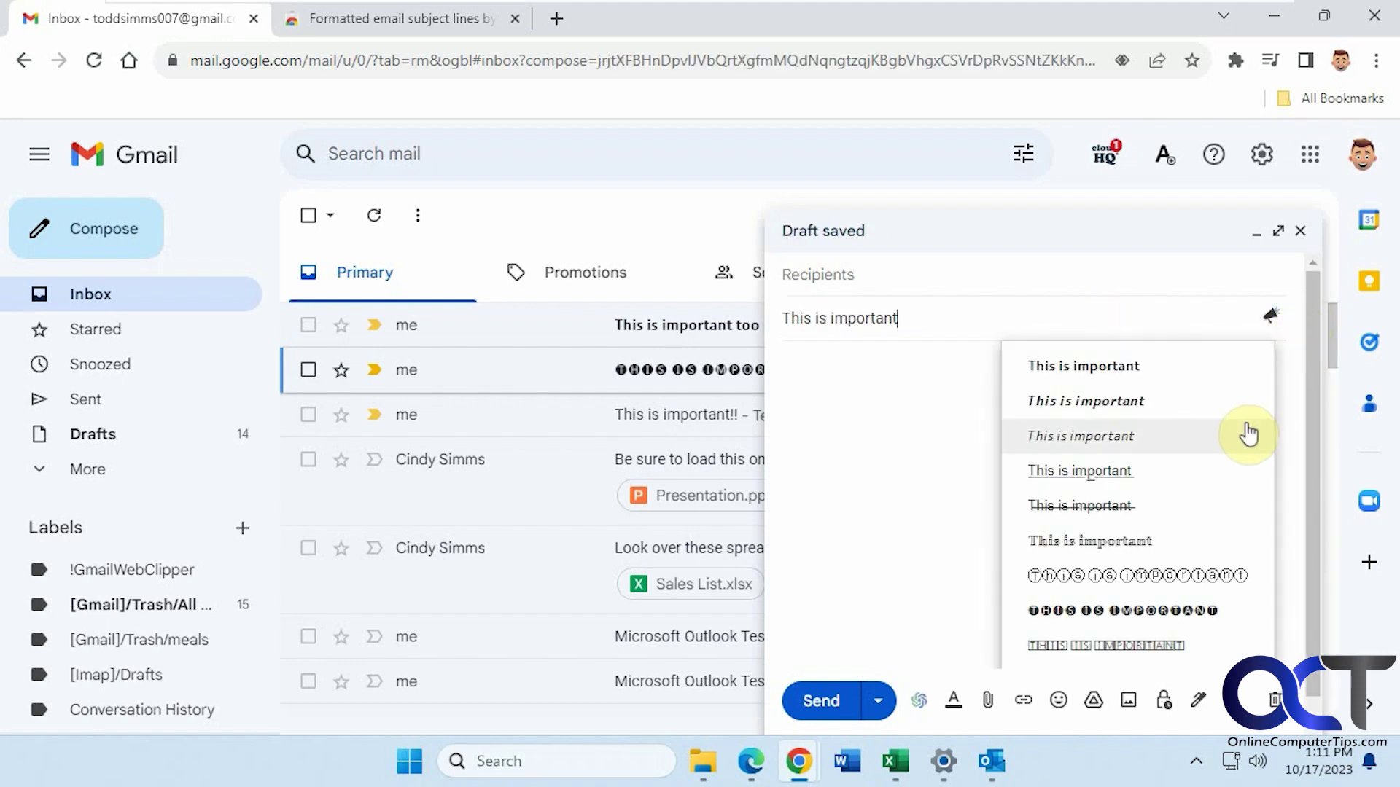